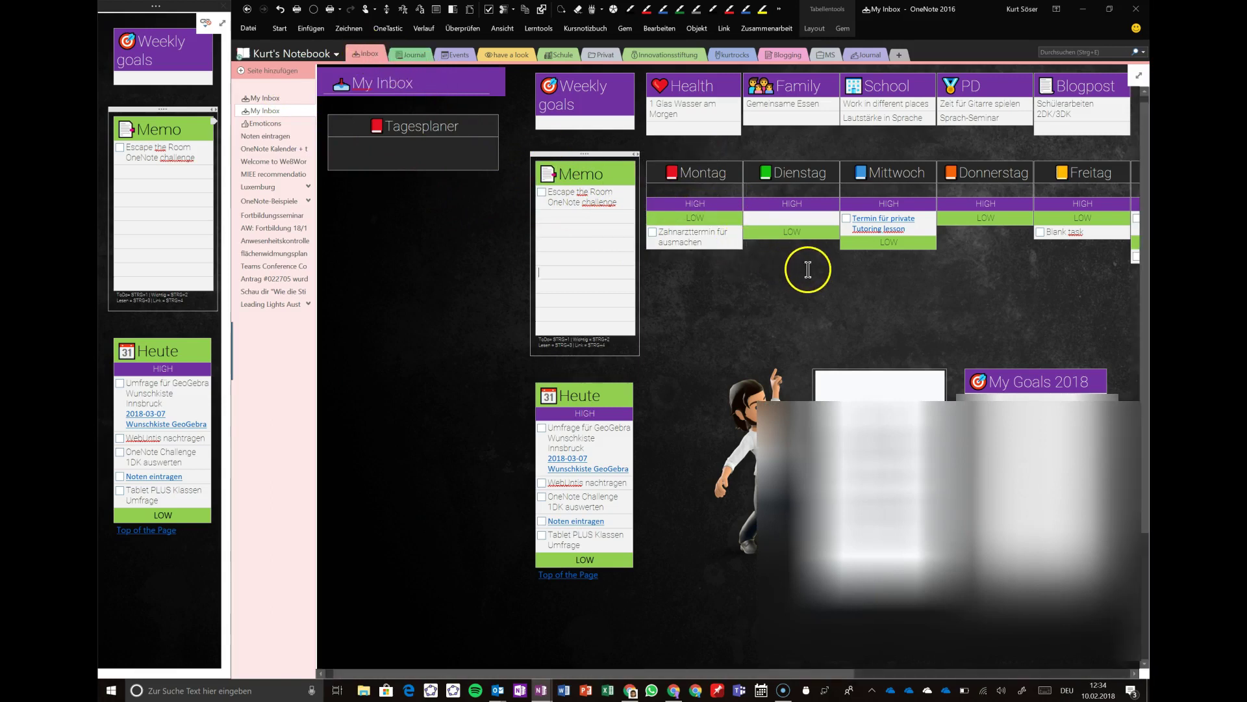
- Add the entry "Publish Video" to the Memo list on the My Inbox page
{"action": "scroll", "coordinate": [808, 270], "scroll_direction": "right", "scroll_amount": 5}
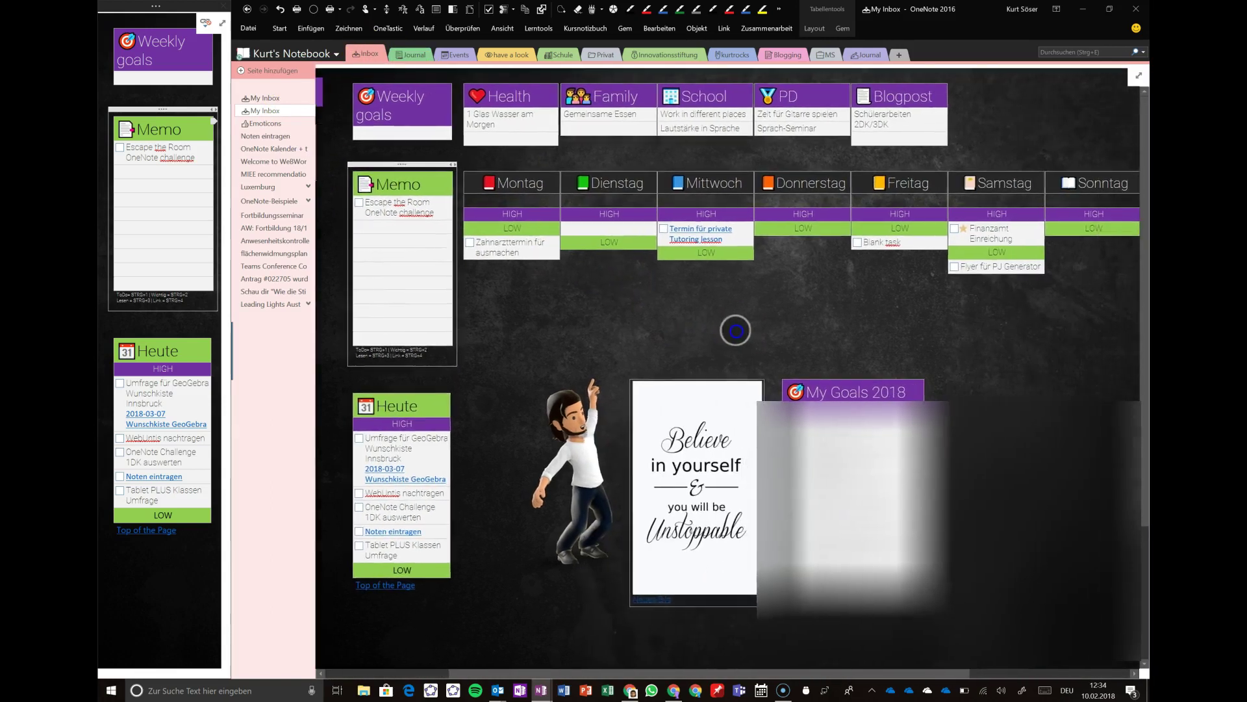
{"action": "scroll", "coordinate": [736, 331], "scroll_direction": "right", "scroll_amount": 1}
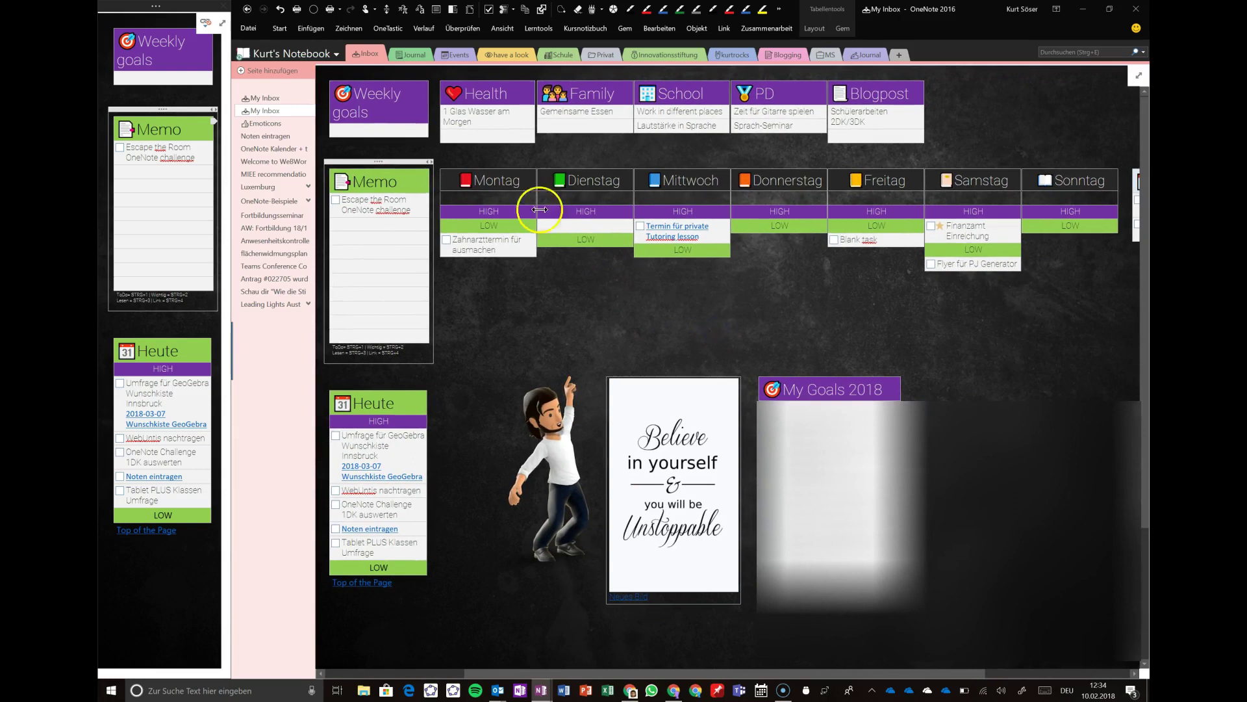
{"action": "left_click", "coordinate": [463, 248]}
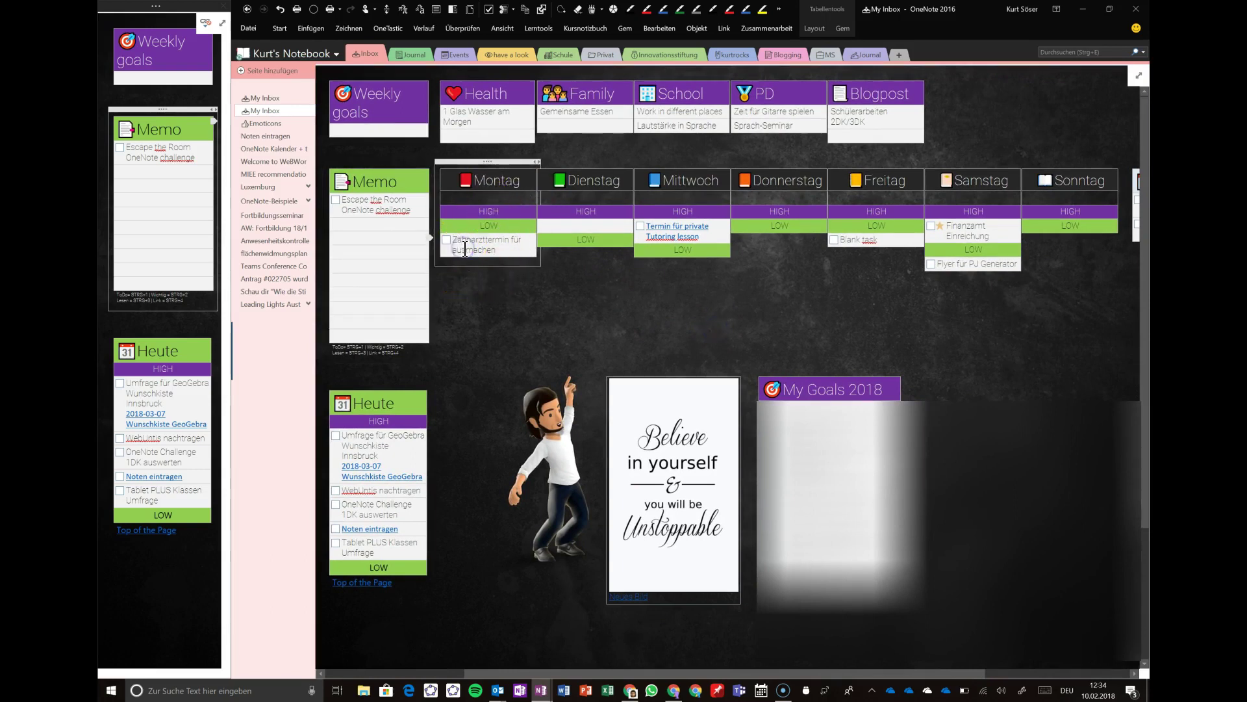
{"action": "left_click", "coordinate": [364, 223]}
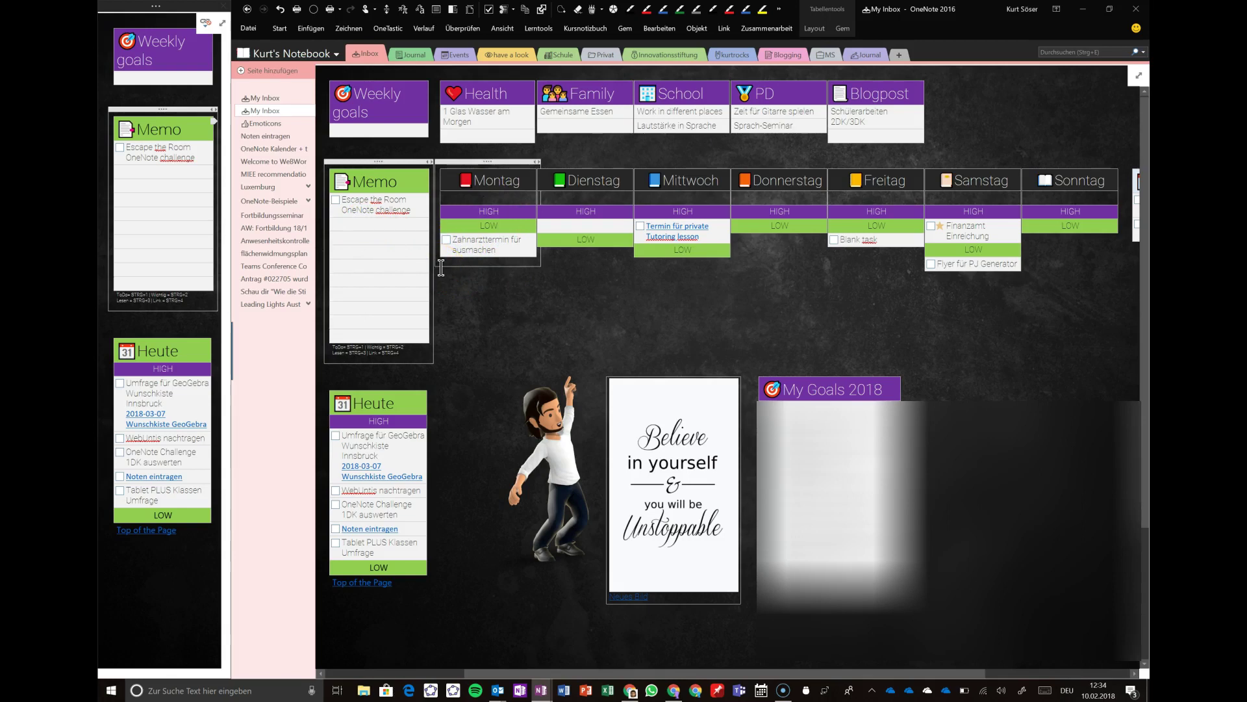
{"action": "left_click", "coordinate": [355, 204]}
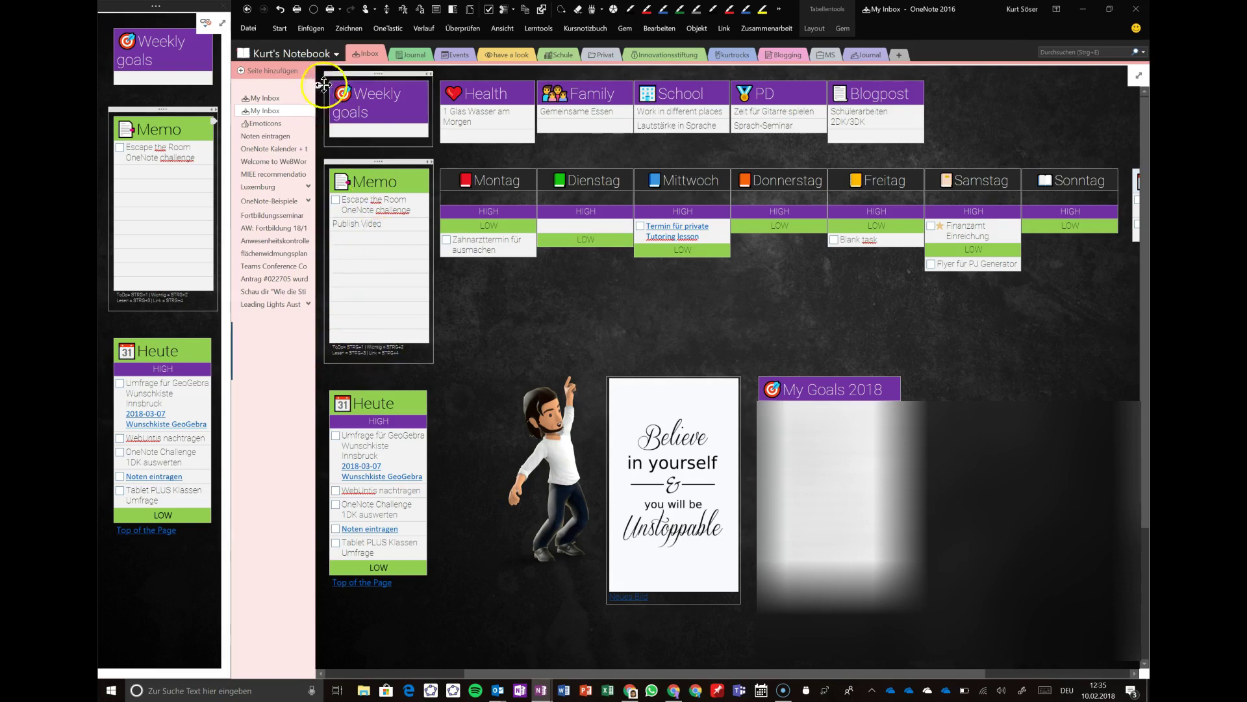
- Tag the "Publish Video" memo entry as a task (Aufgaben)
{"action": "left_click", "coordinate": [283, 28]}
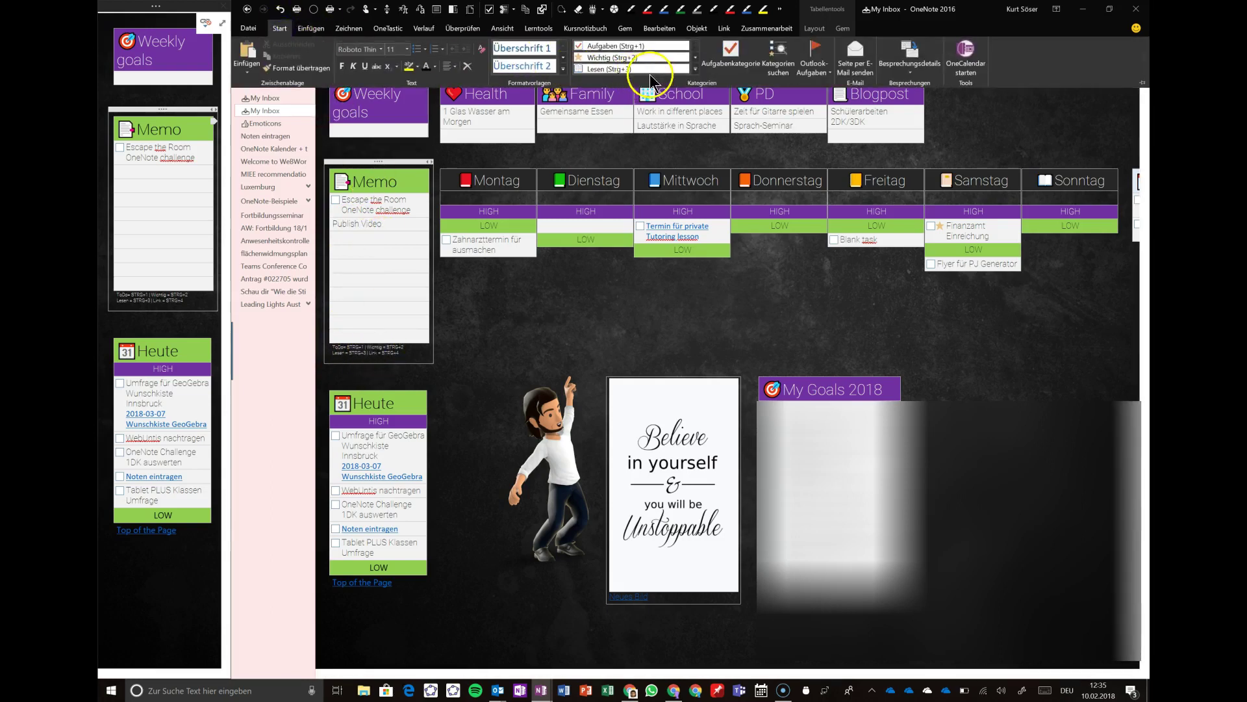
{"action": "left_click", "coordinate": [356, 229]}
{"action": "left_click", "coordinate": [351, 227]}
{"action": "key", "text": "ctrl+1"}
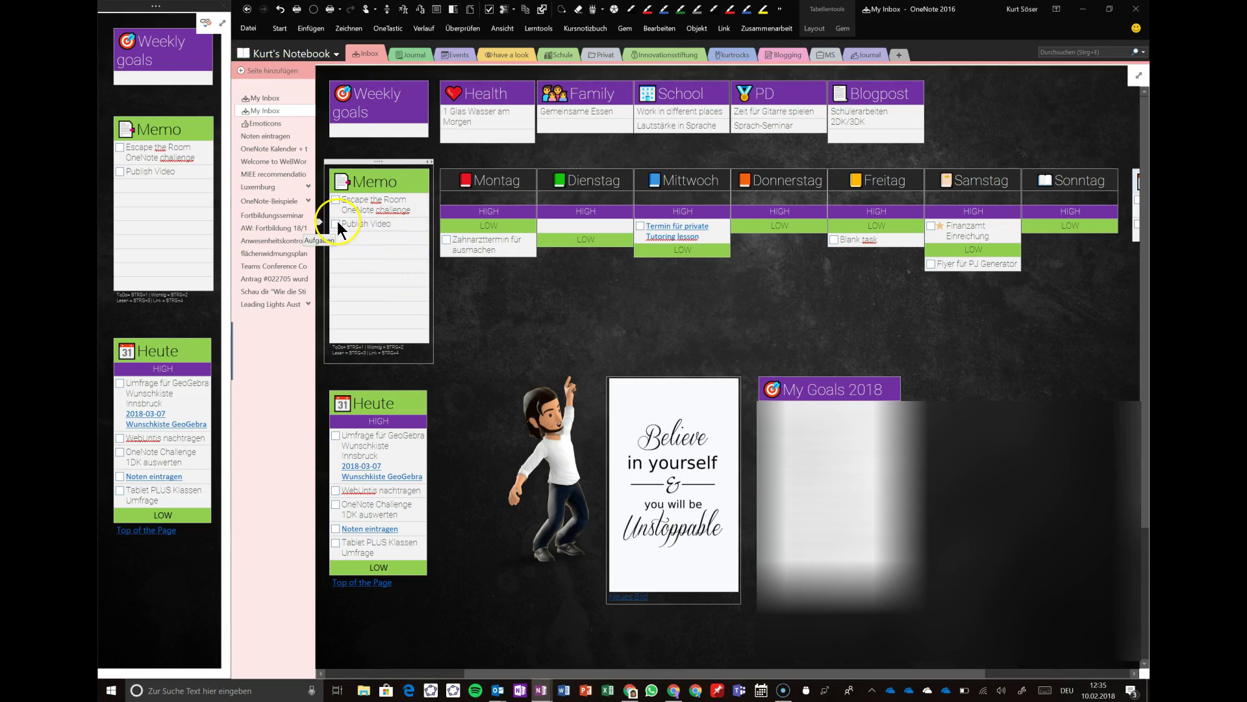
- Try the Wichtig and Lesen tags on the "Publish Video" memo entry
{"action": "left_click", "coordinate": [362, 227]}
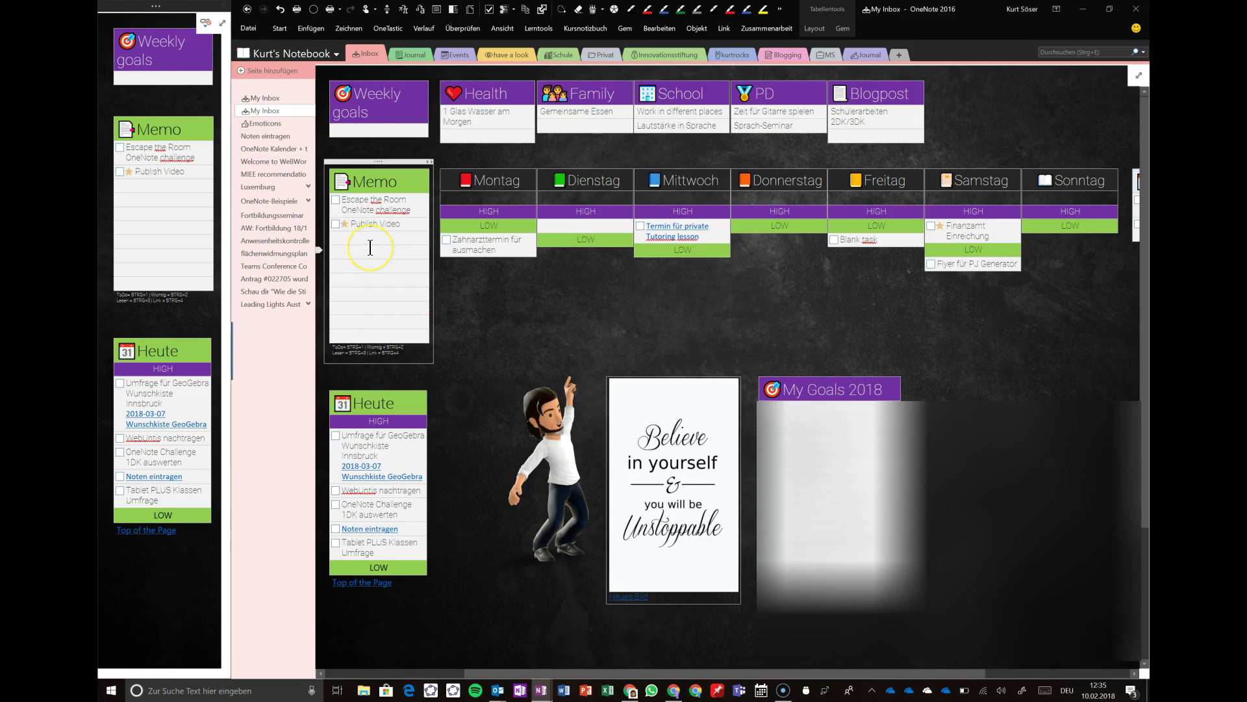
{"action": "key", "text": "ctrl+3"}
{"action": "key", "text": "ctrl+3"}
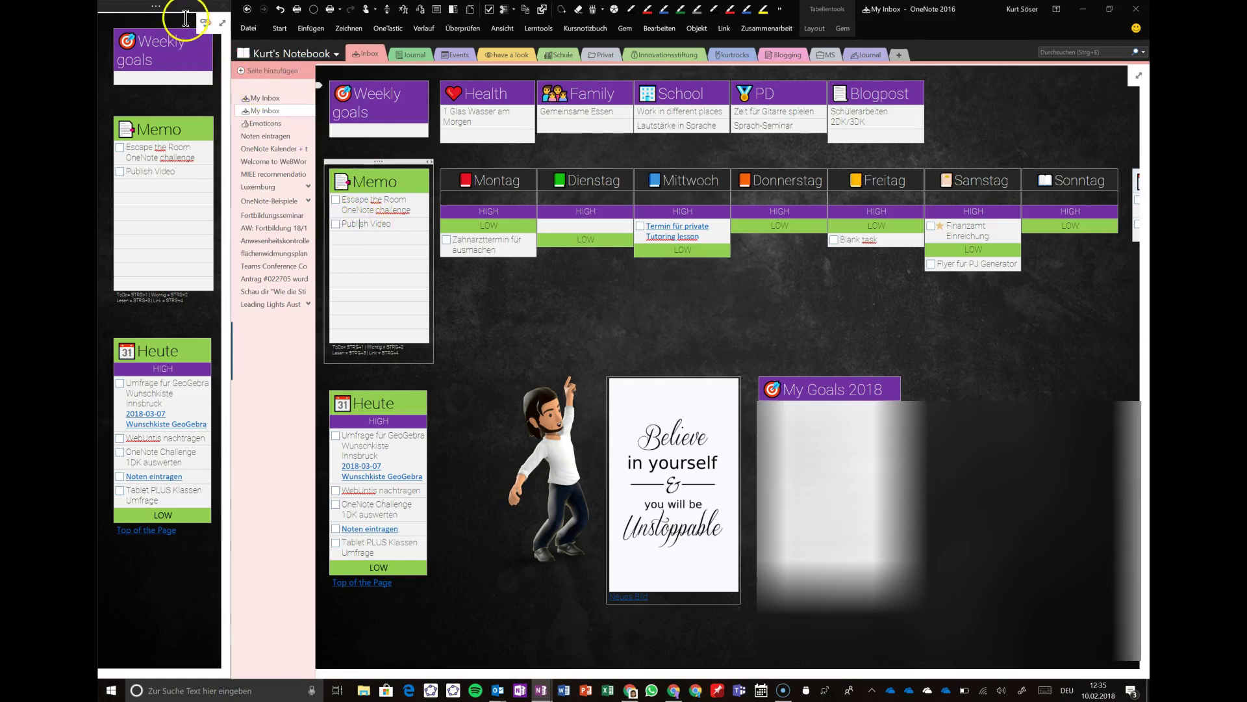
- Switch to the OneNote workflow blog post in Chrome and add the task "Read this blog post" to the docked Memo list
{"action": "left_click", "coordinate": [147, 188]}
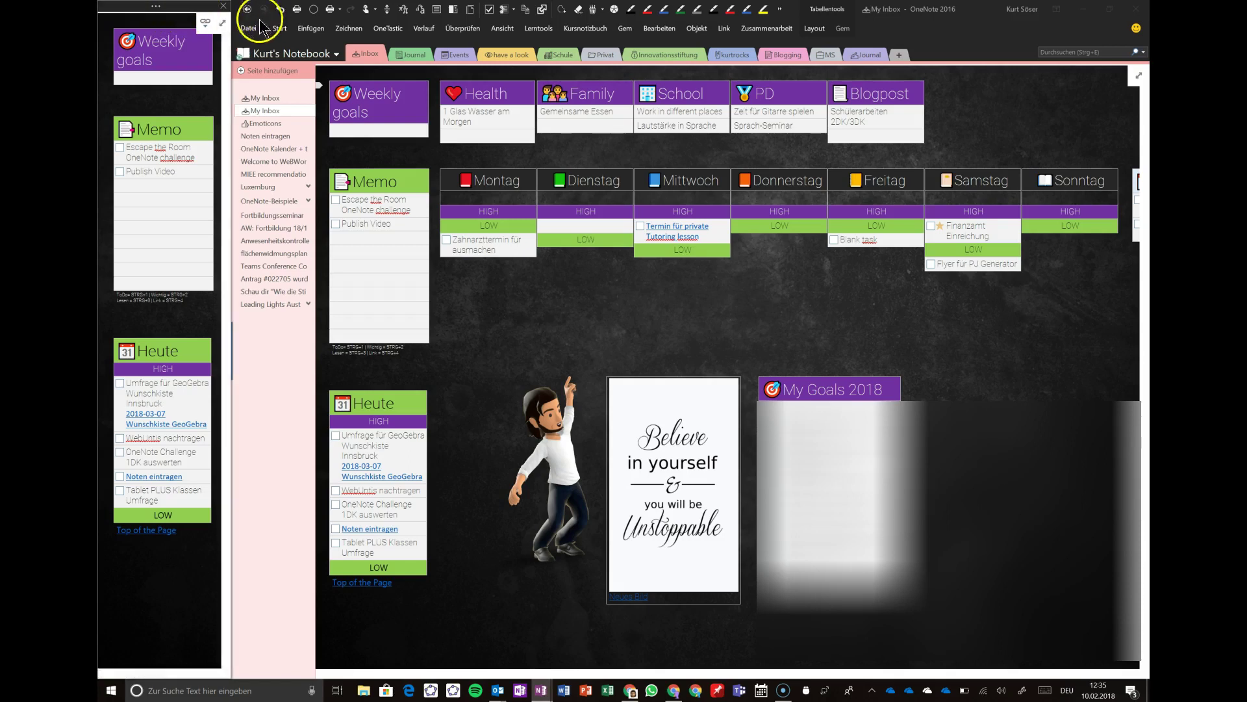
{"action": "left_click", "coordinate": [185, 189]}
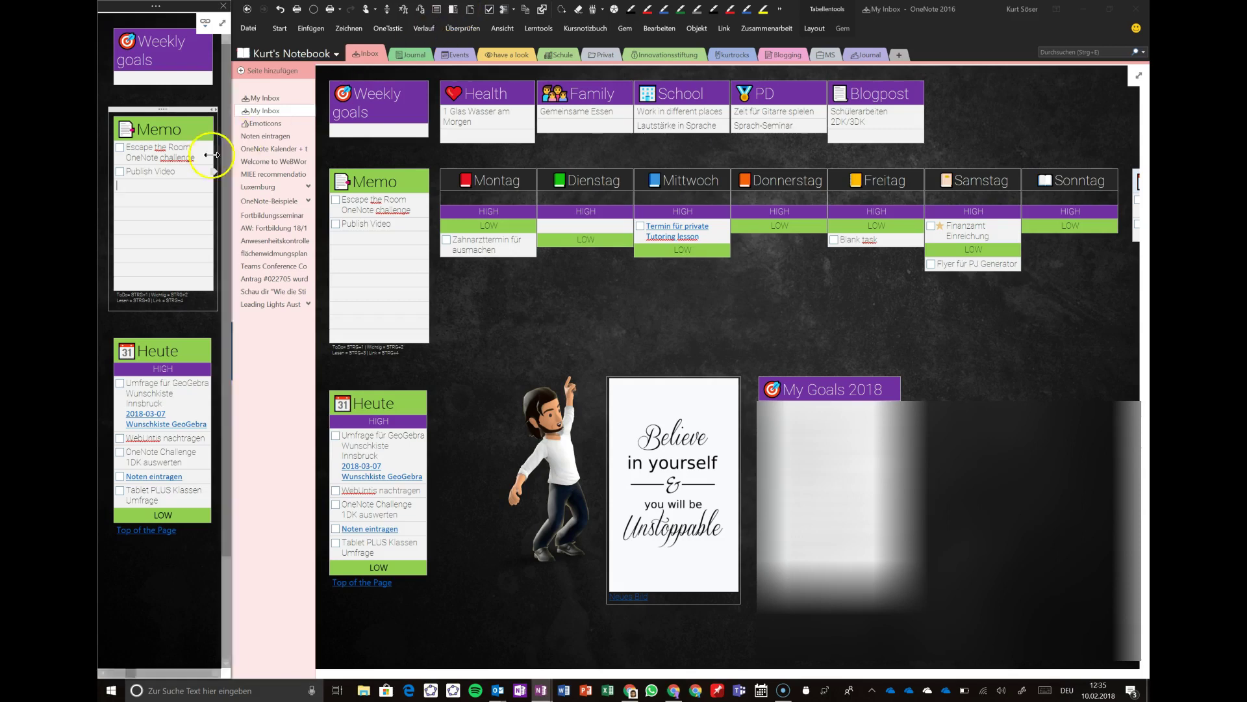
{"action": "left_click", "coordinate": [1086, 9]}
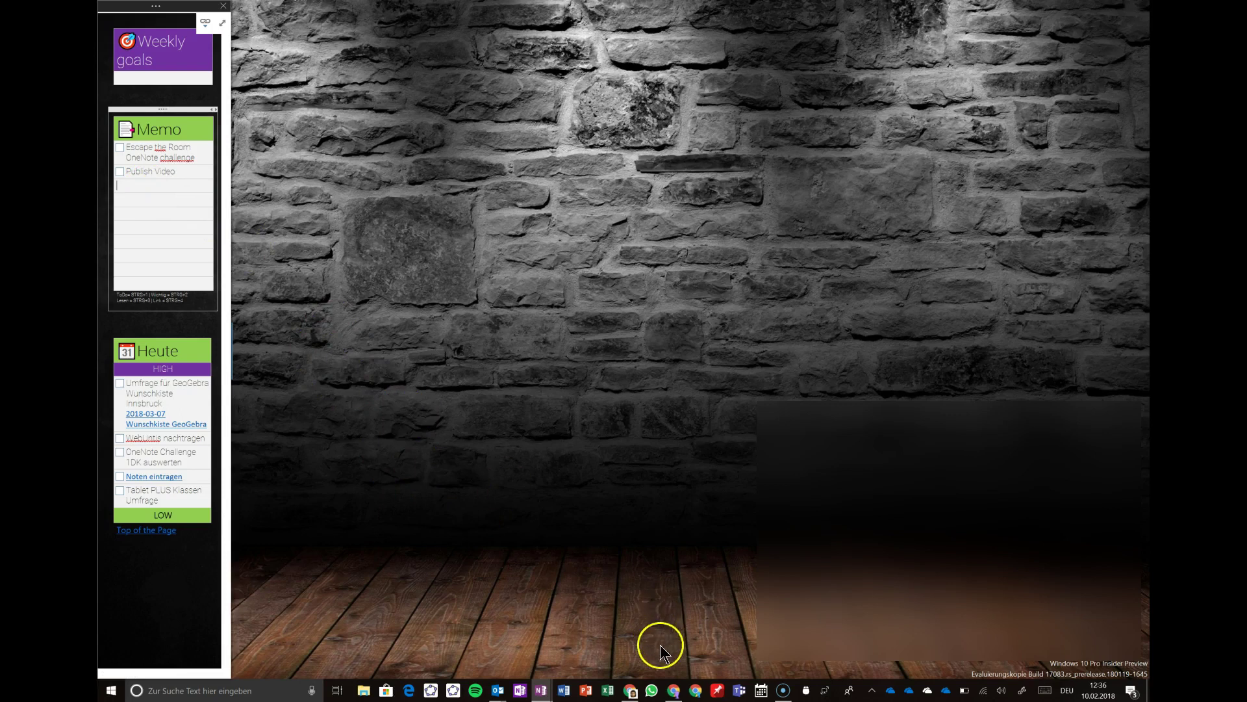
{"action": "left_click", "coordinate": [634, 689]}
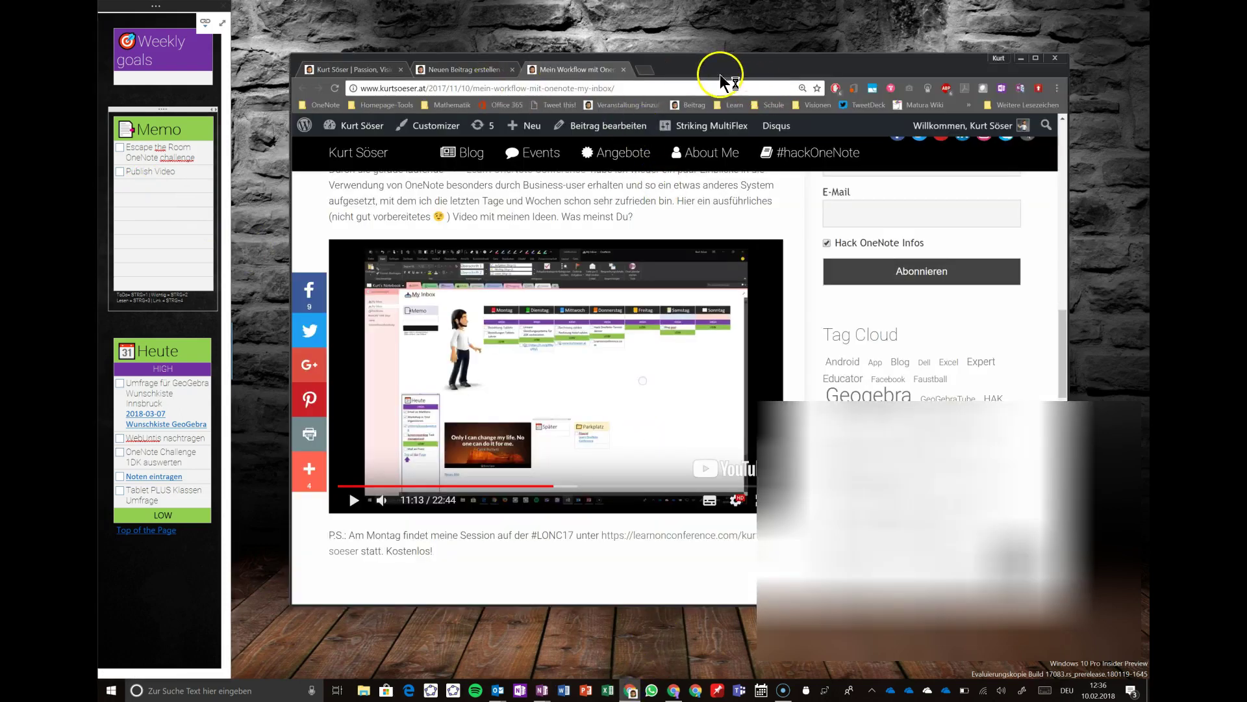
{"action": "left_click_drag", "start_coordinate": [718, 70], "coordinate": [742, 59]}
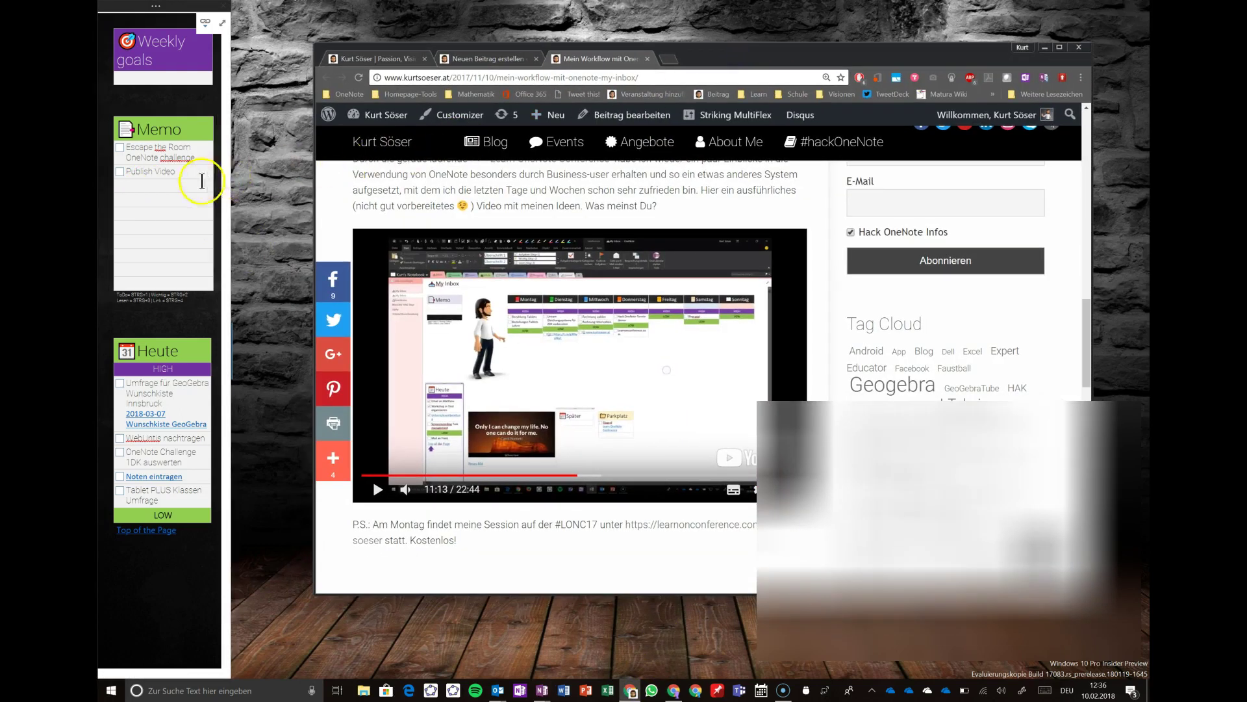
{"action": "left_click", "coordinate": [172, 190]}
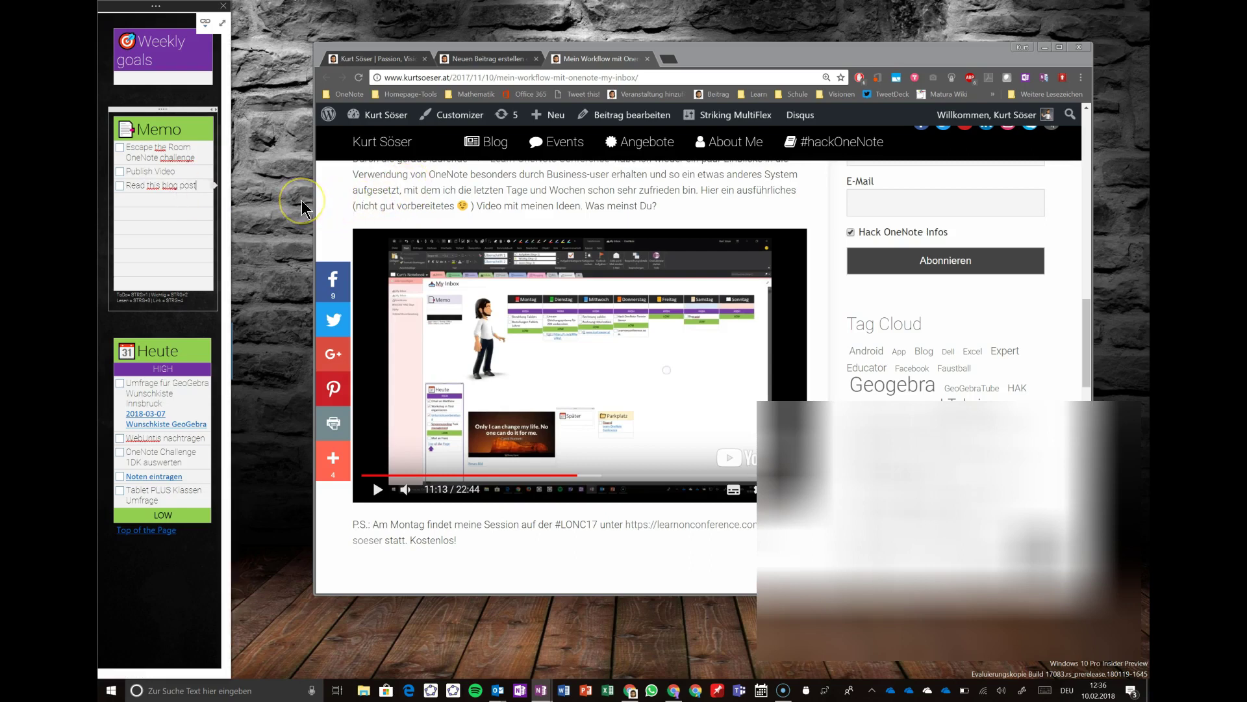
{"action": "left_click_drag", "start_coordinate": [714, 55], "coordinate": [712, 47]}
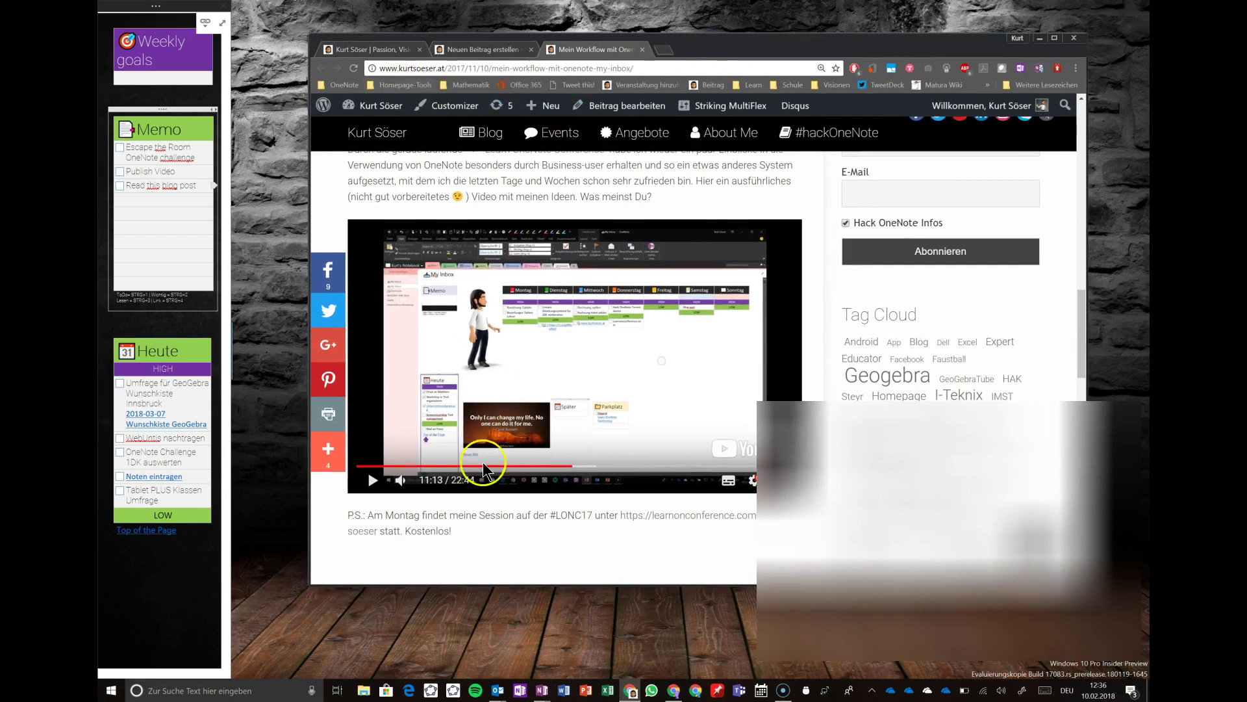
- Return to the main OneNote window and move the "Read this blog post" task from Memo to Montag's LOW section
{"action": "mouse_move", "coordinate": [543, 694]}
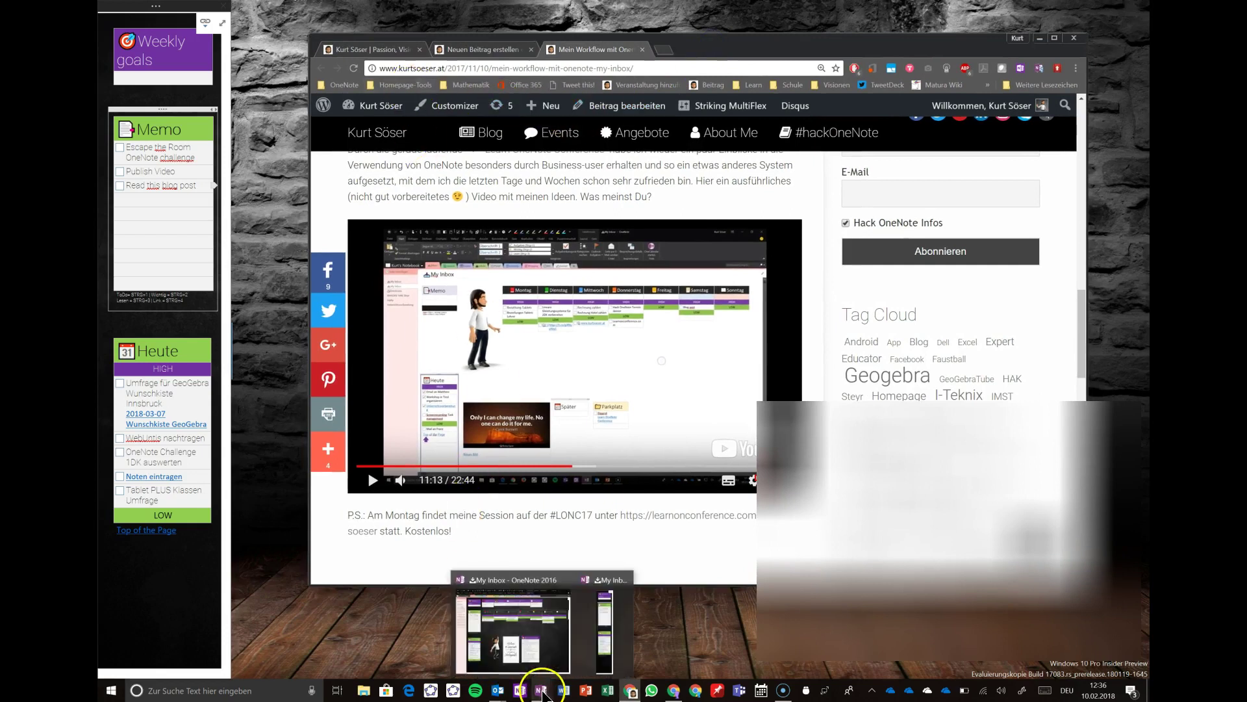
{"action": "left_click", "coordinate": [536, 653]}
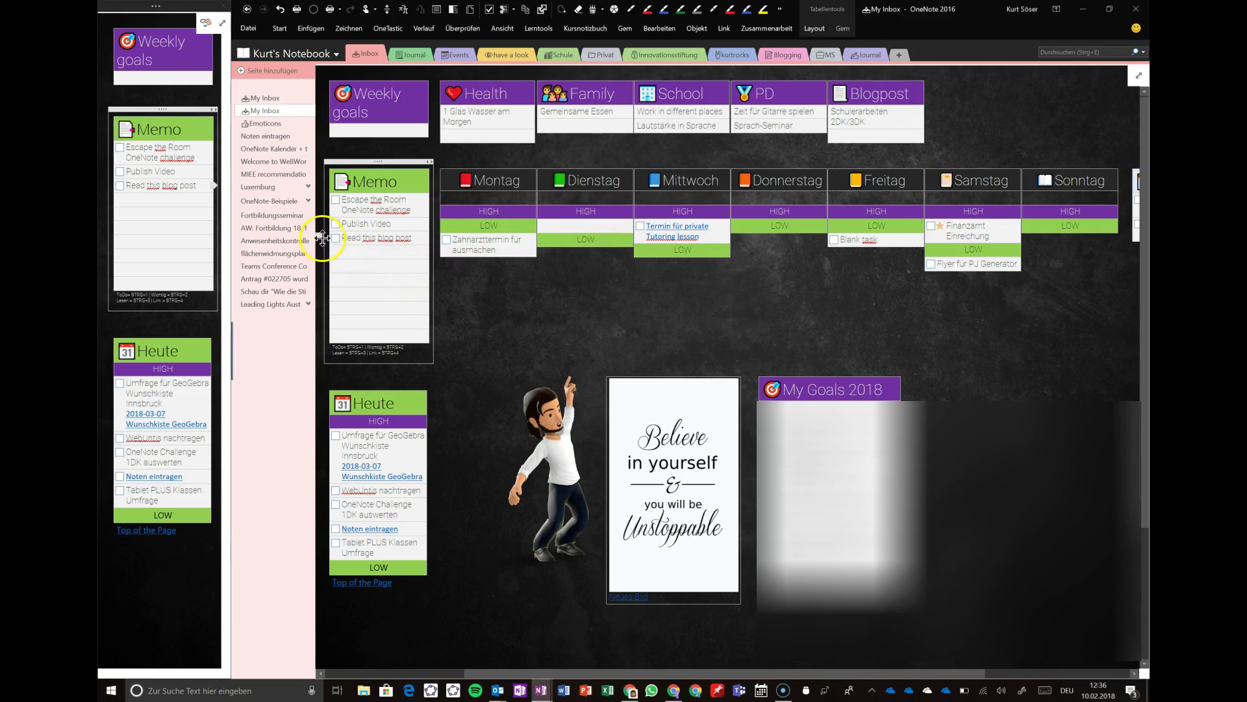
{"action": "left_click_drag", "start_coordinate": [323, 239], "coordinate": [508, 276]}
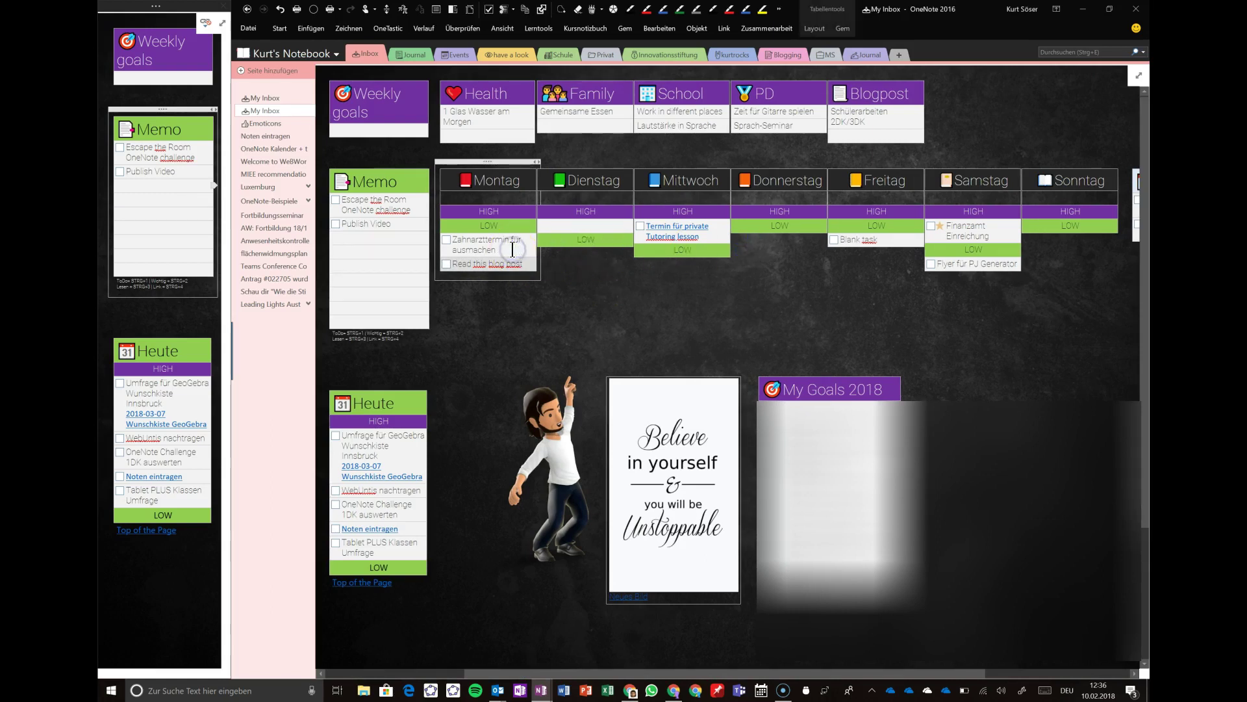
{"action": "left_click", "coordinate": [494, 185]}
{"action": "left_click", "coordinate": [568, 184]}
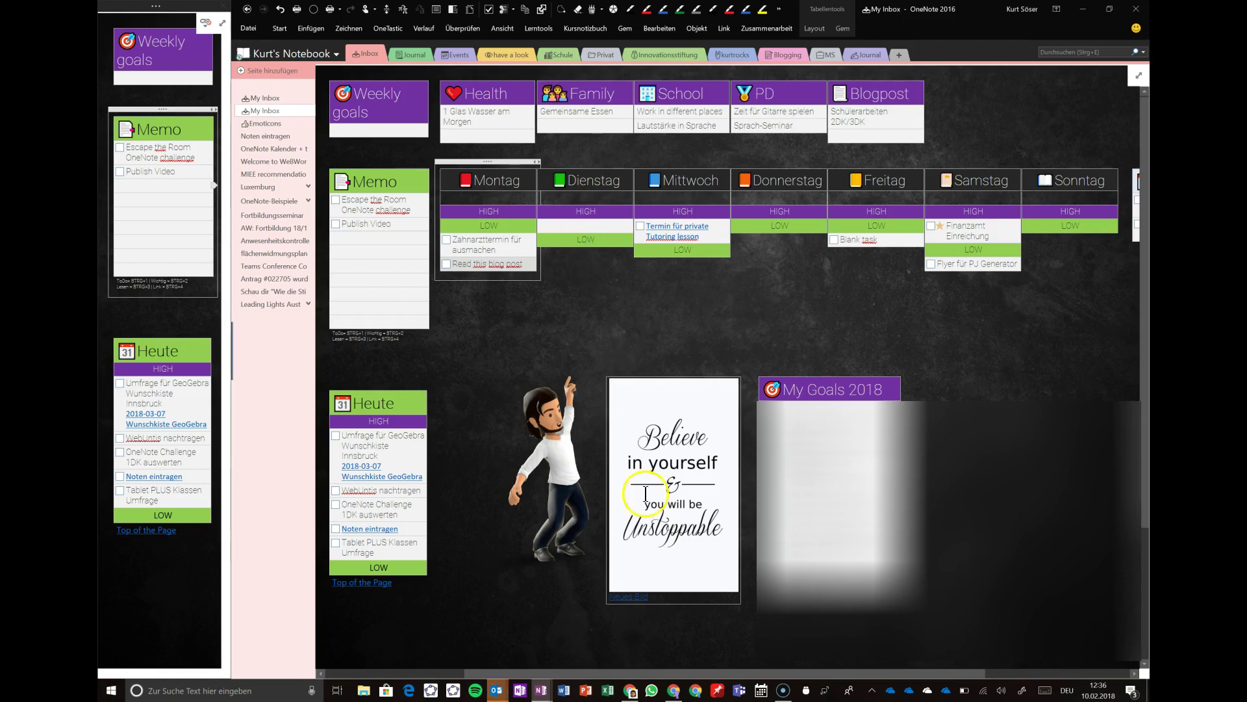
{"action": "key", "text": "ctrl+z"}
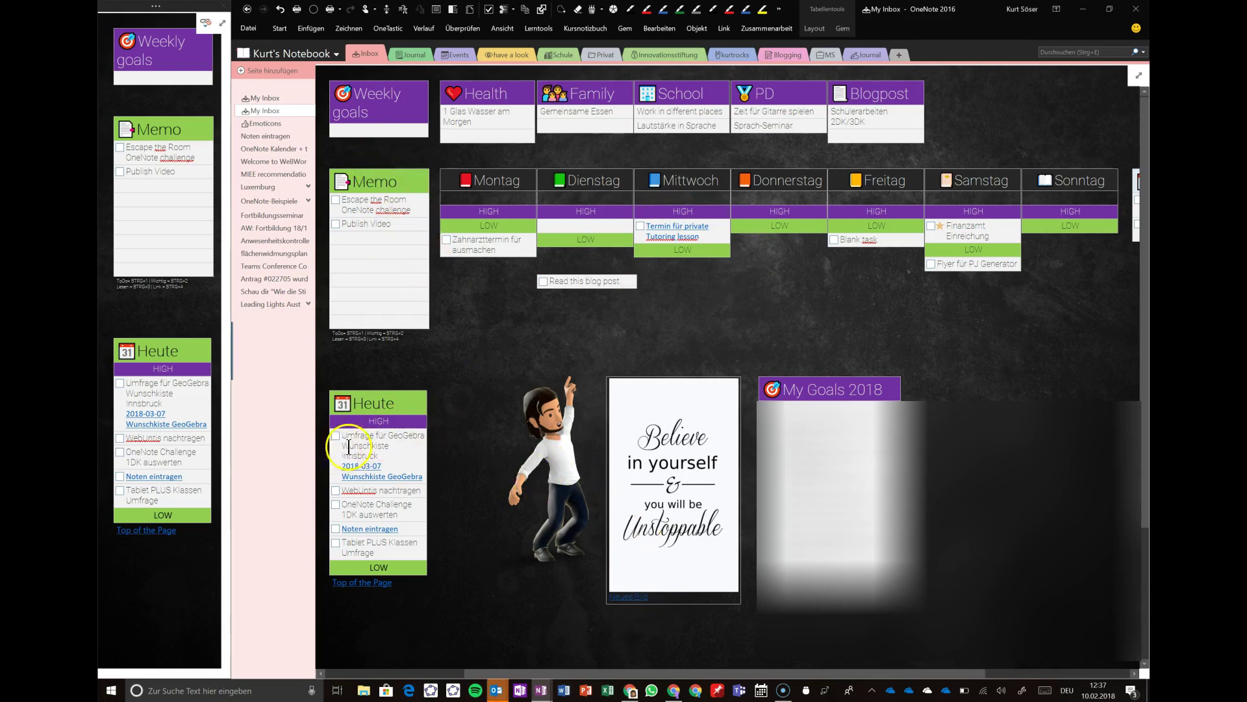
- Examine the Heute task list, the Family weekly goal and the My Goals 2018 block
{"action": "left_click", "coordinate": [365, 406]}
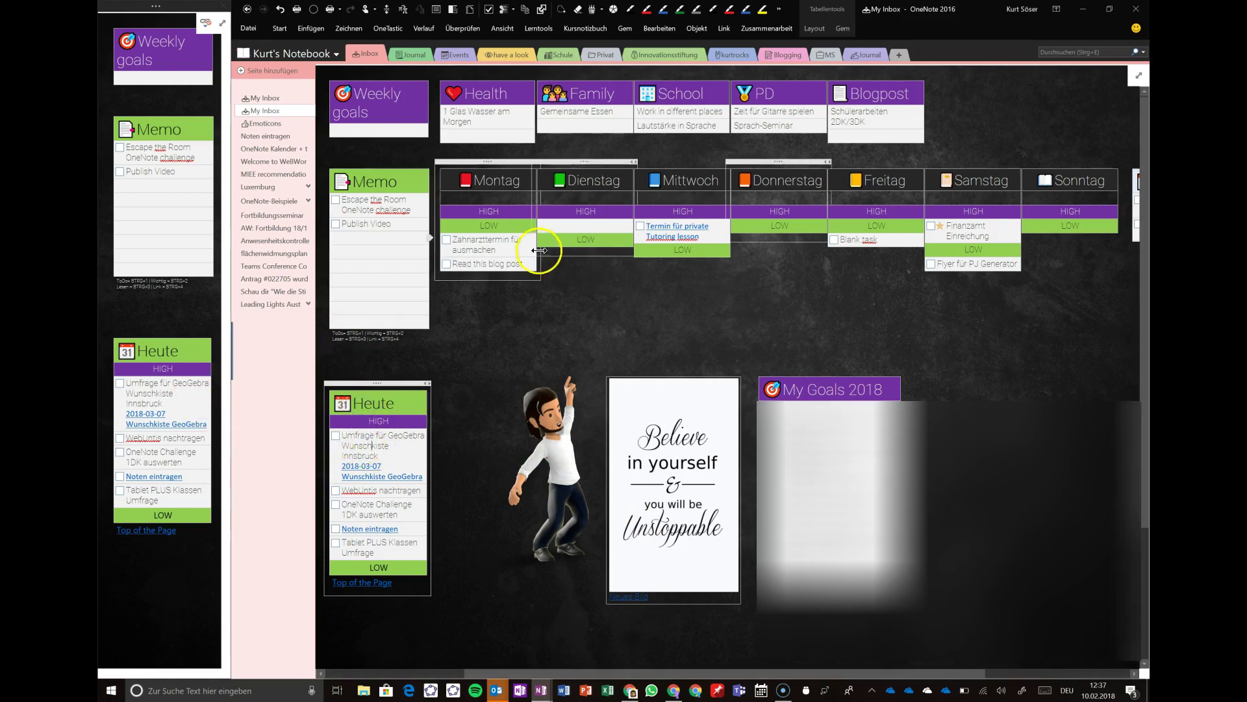
{"action": "left_click", "coordinate": [385, 446]}
{"action": "left_click", "coordinate": [376, 487]}
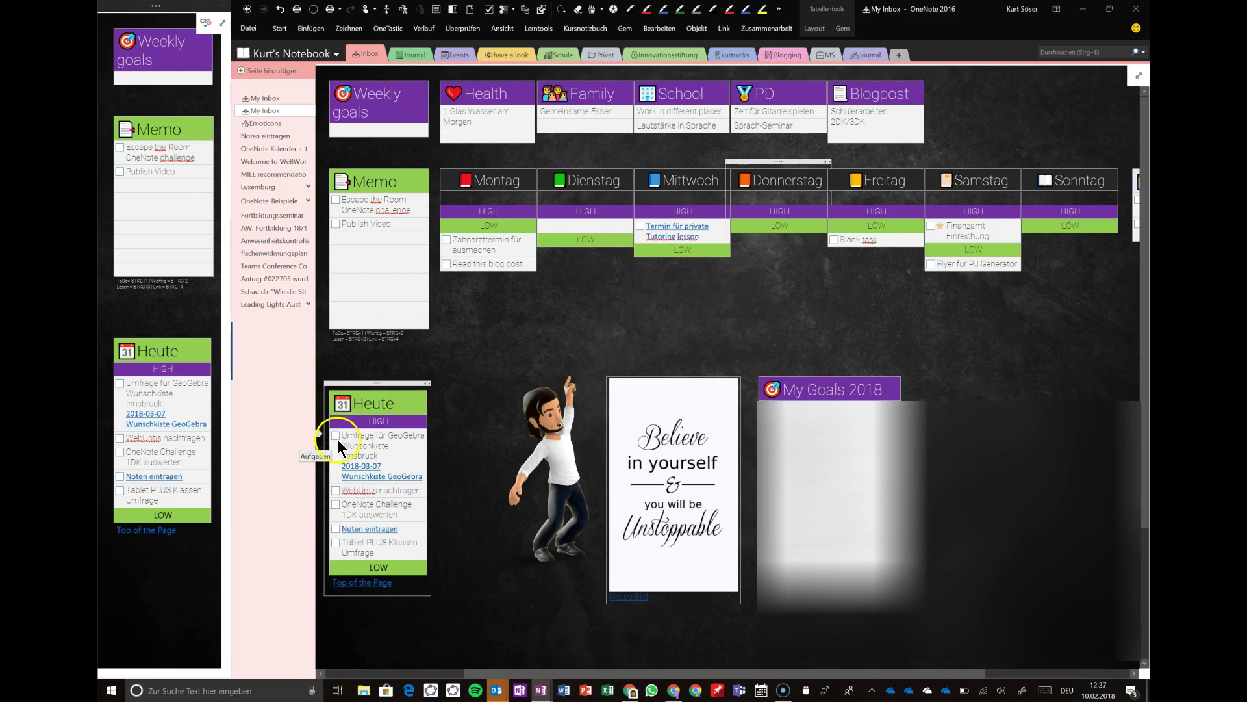
{"action": "left_click", "coordinate": [392, 493]}
{"action": "left_click", "coordinate": [376, 445]}
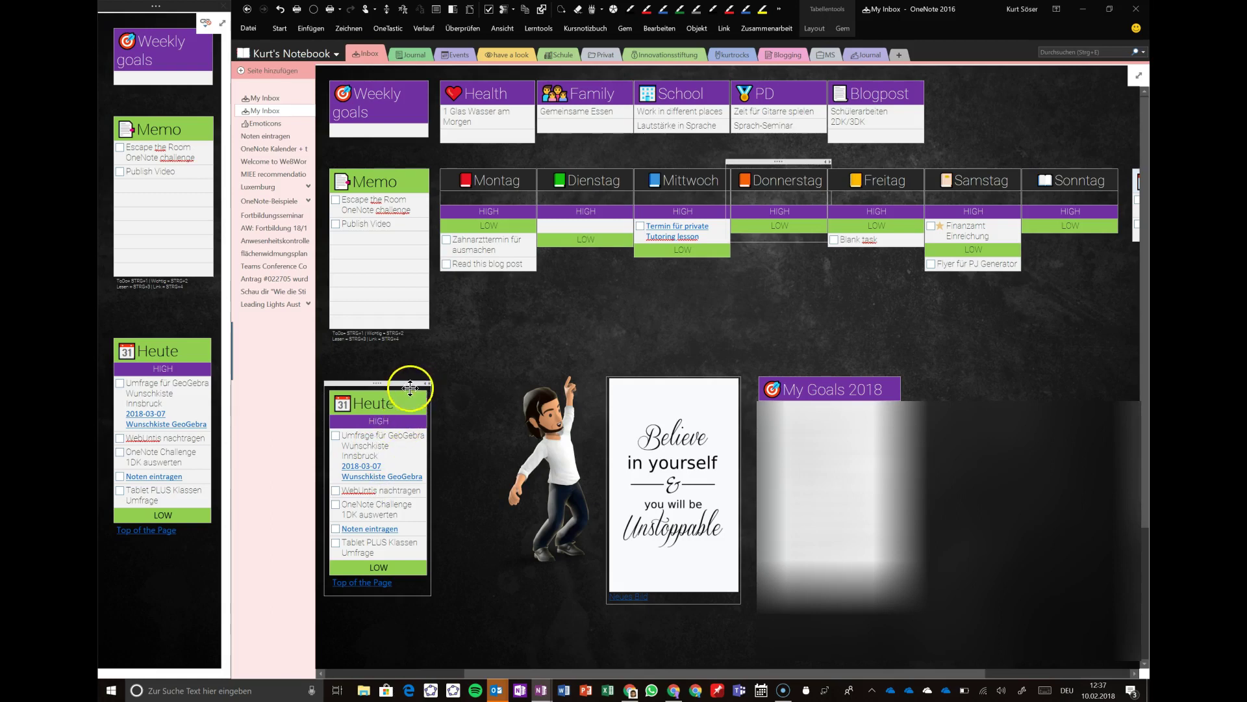
{"action": "left_click", "coordinate": [380, 440]}
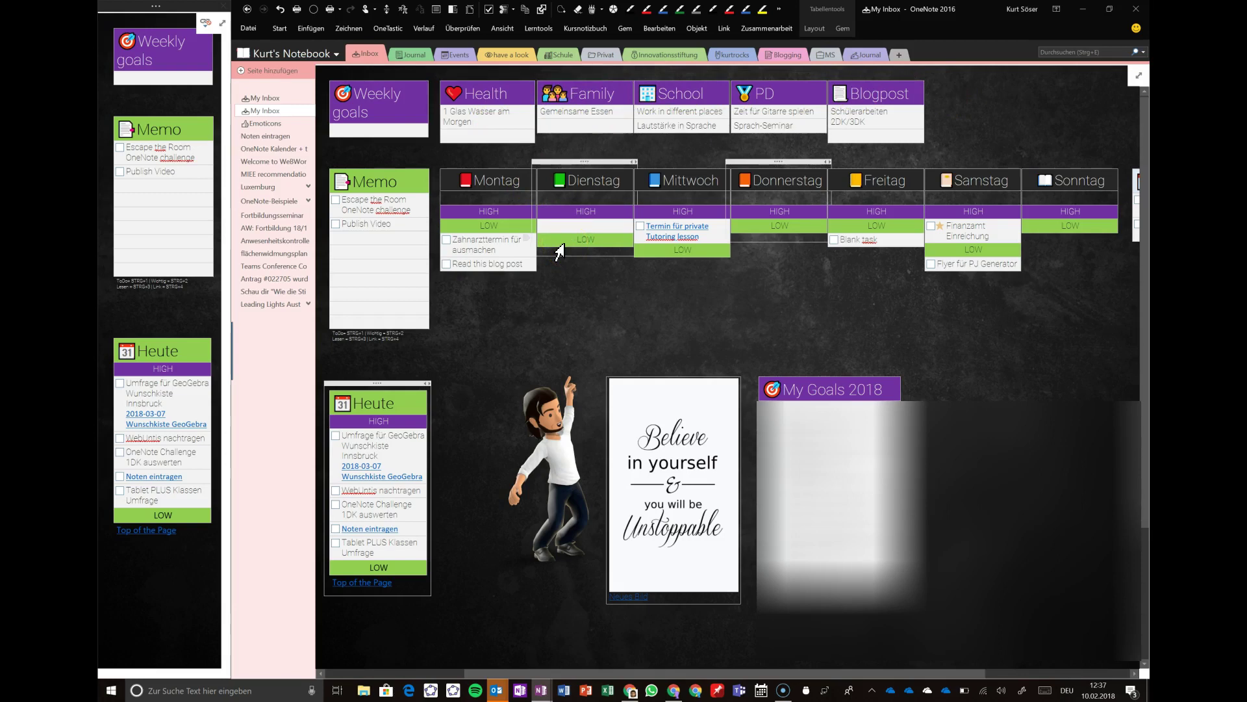
{"action": "left_click", "coordinate": [572, 111]}
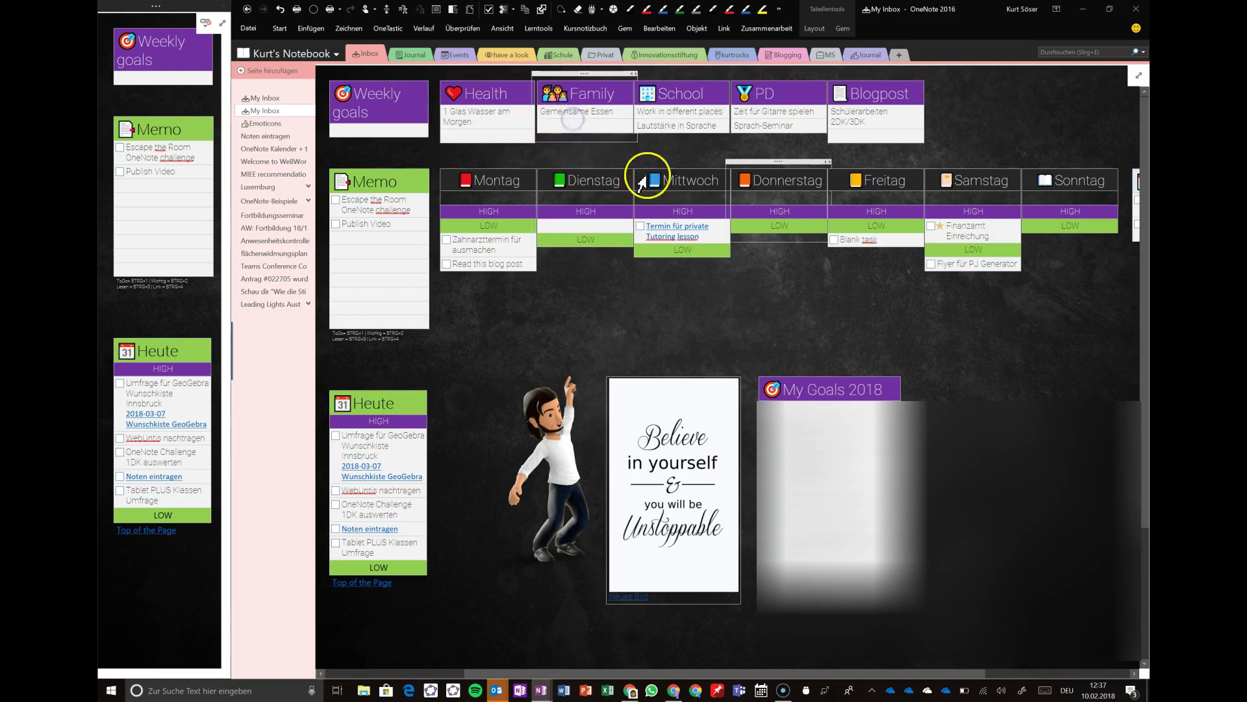
{"action": "left_click", "coordinate": [664, 319]}
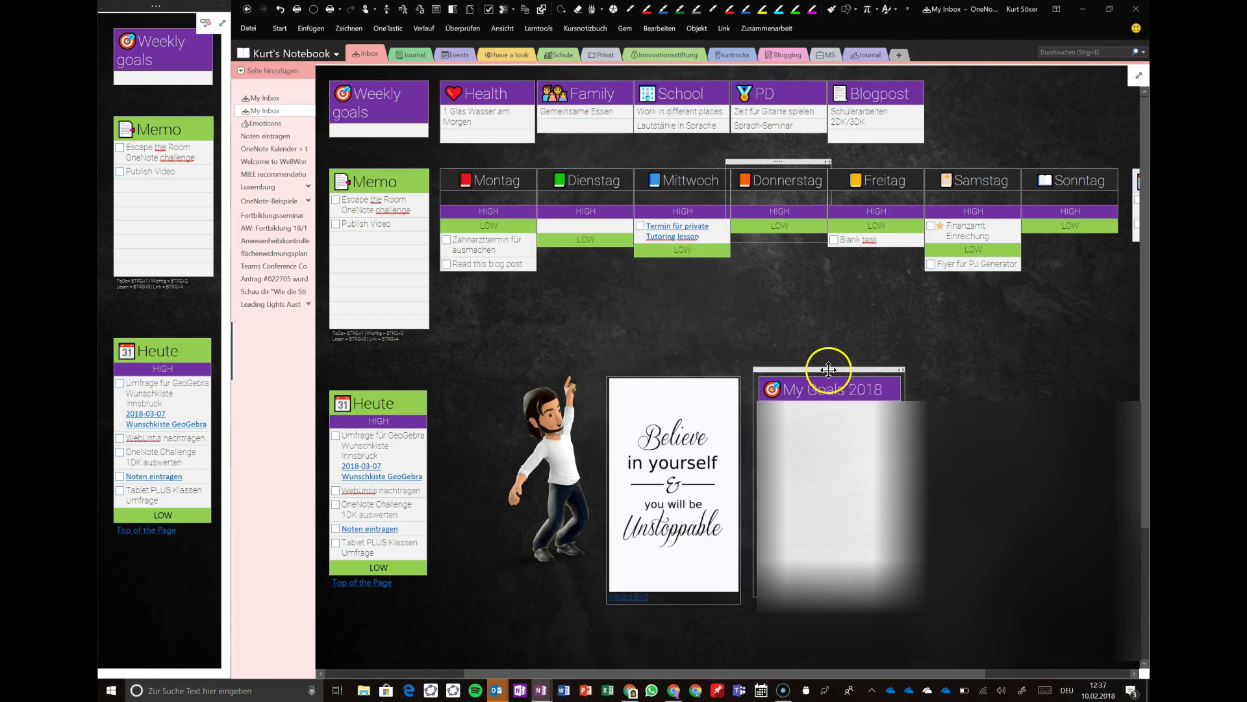
{"action": "left_click", "coordinate": [829, 370]}
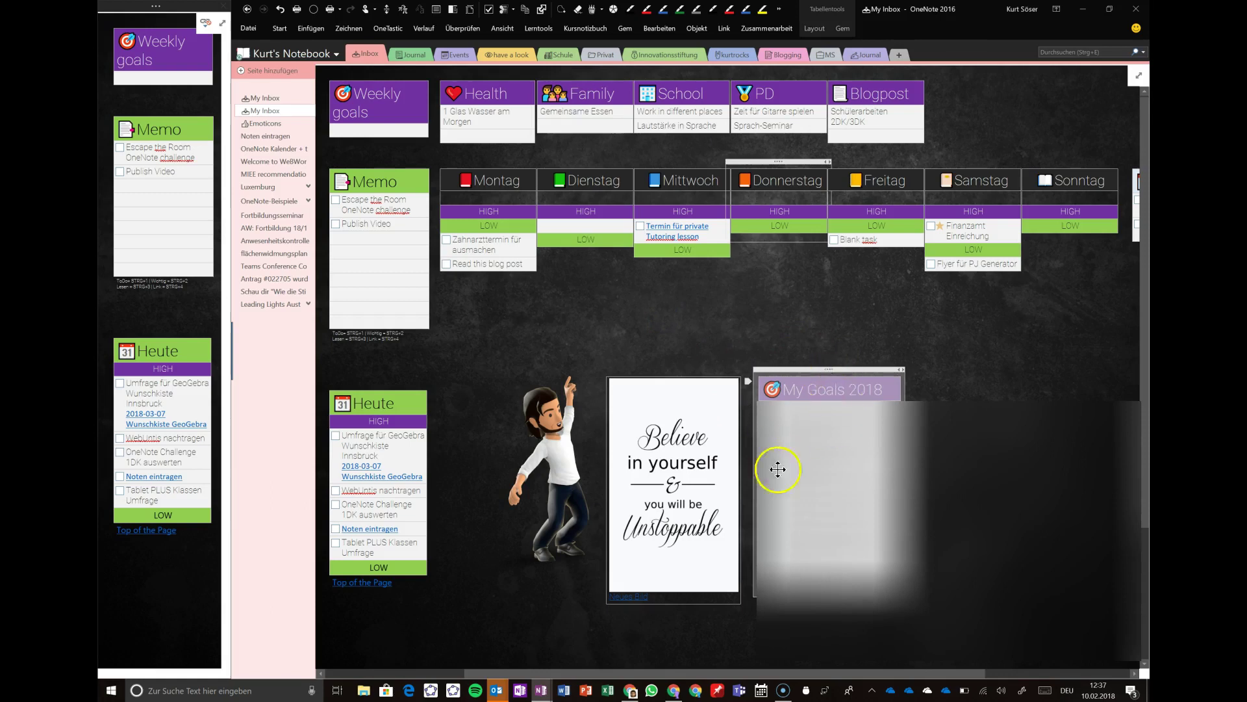
{"action": "left_click", "coordinate": [798, 319]}
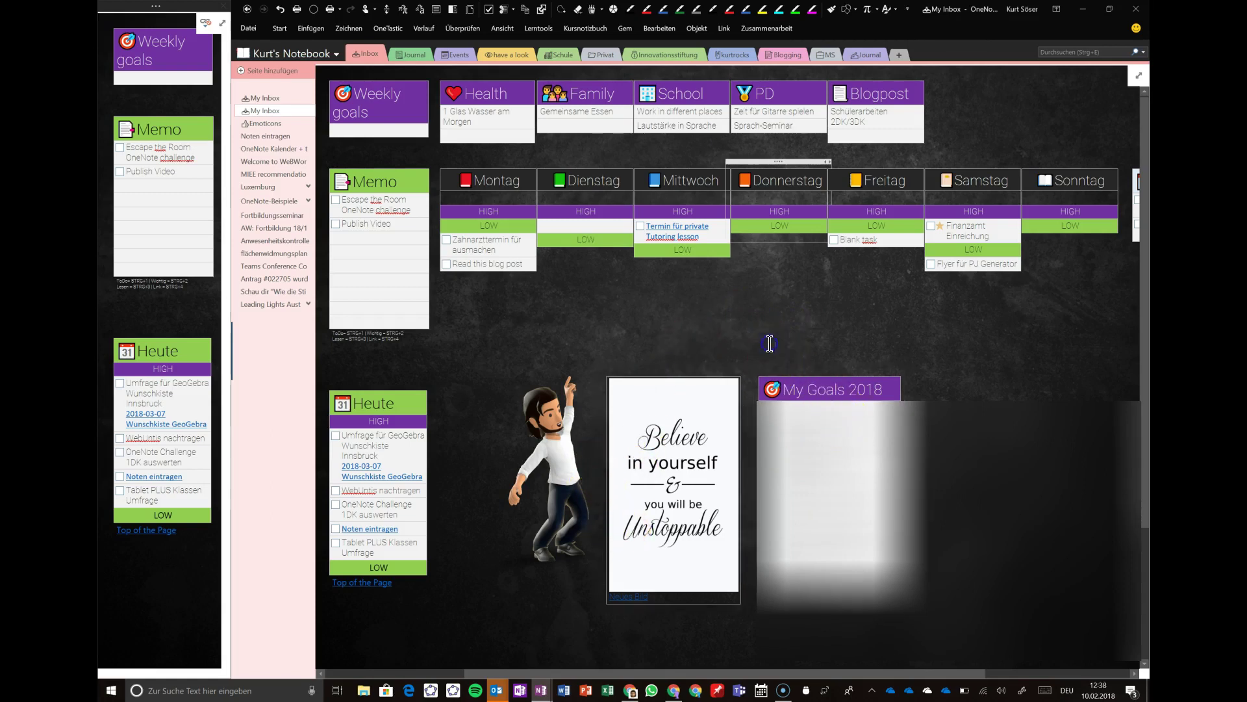
- Open the link below the motivational picture, browse the Google image results for motivational quotes, and return to the My Inbox page
{"action": "left_click", "coordinate": [680, 427]}
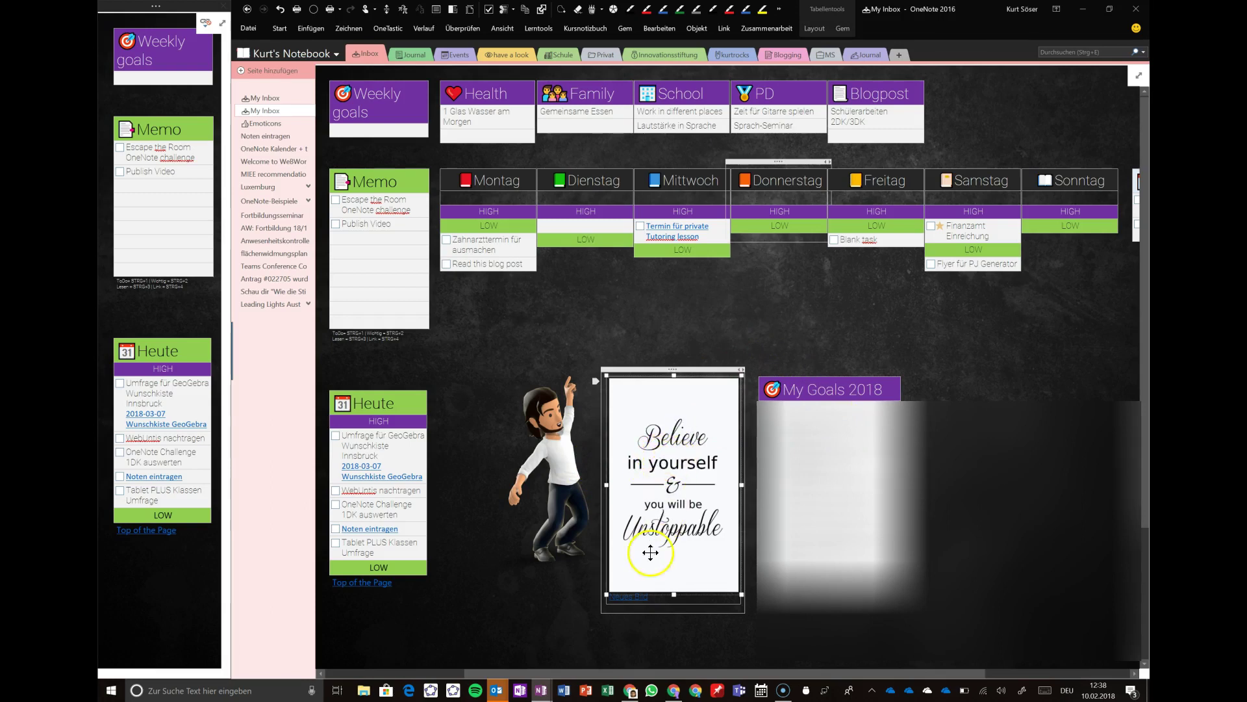
{"action": "left_click", "coordinate": [629, 606]}
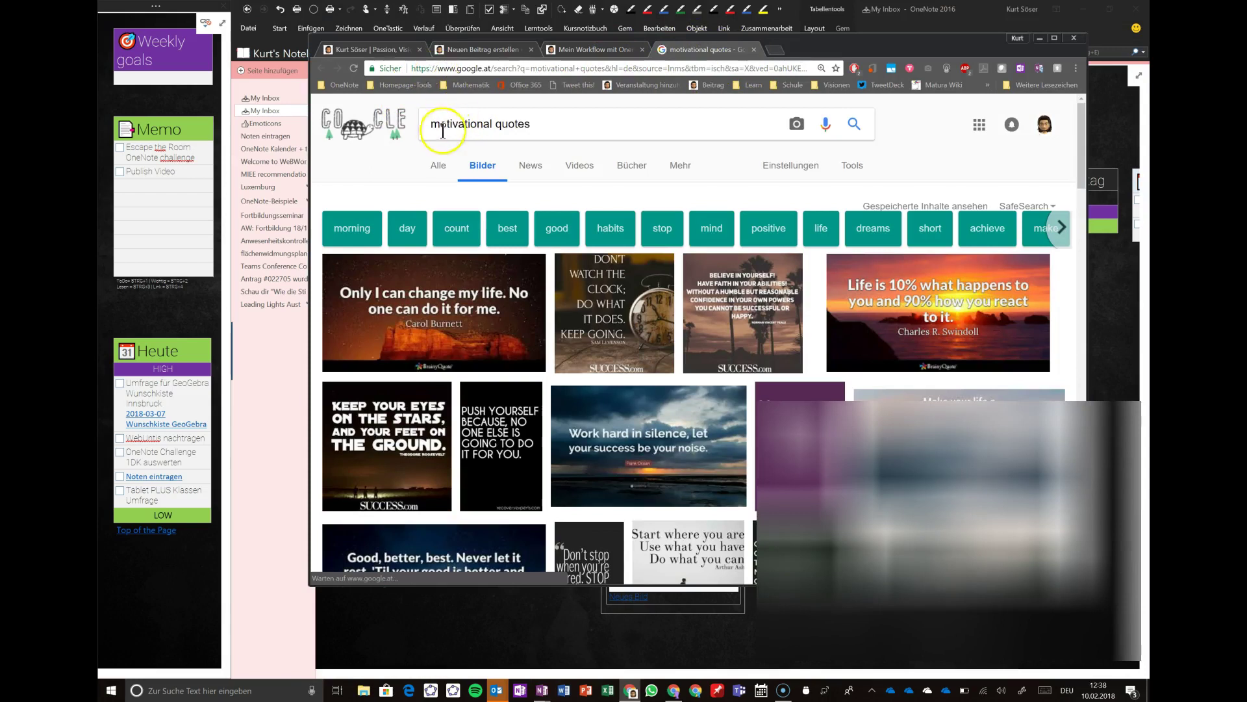
{"action": "scroll", "coordinate": [771, 263], "scroll_direction": "down", "scroll_amount": 10}
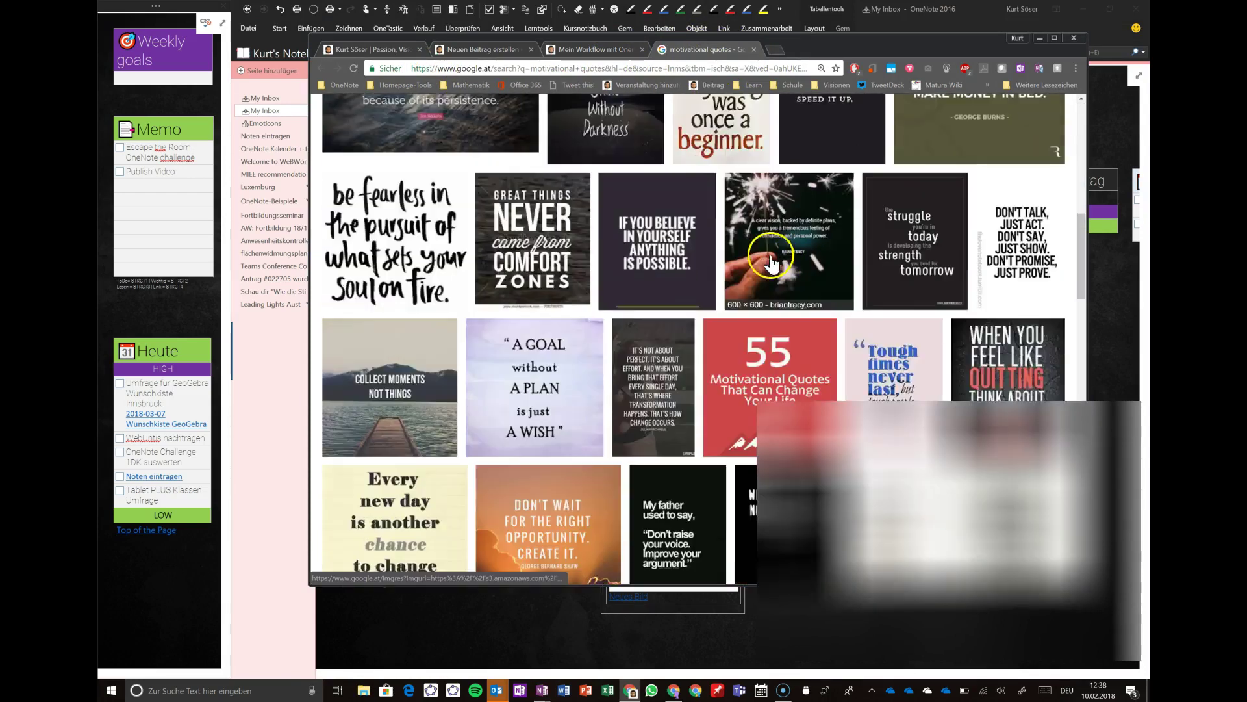
{"action": "scroll", "coordinate": [771, 263], "scroll_direction": "down", "scroll_amount": 10}
{"action": "scroll", "coordinate": [1014, 112], "scroll_direction": "up", "scroll_amount": 6}
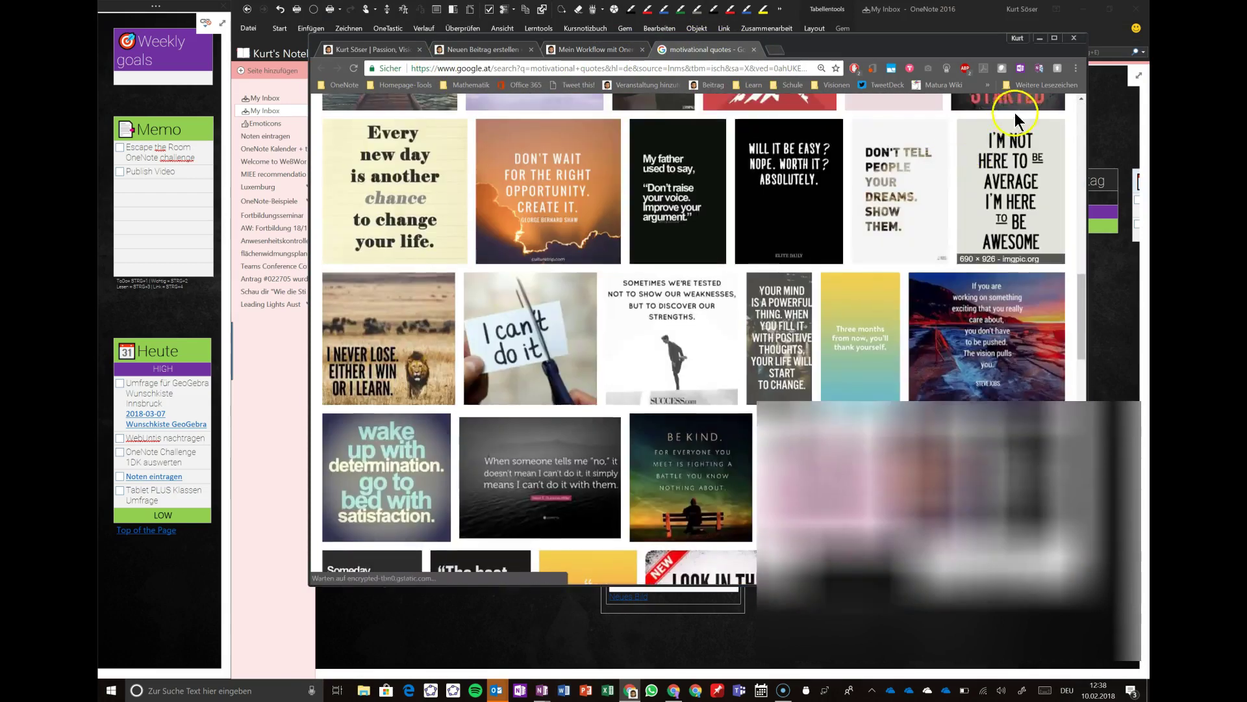
{"action": "scroll", "coordinate": [1015, 112], "scroll_direction": "up", "scroll_amount": 2}
{"action": "left_click", "coordinate": [1039, 37]}
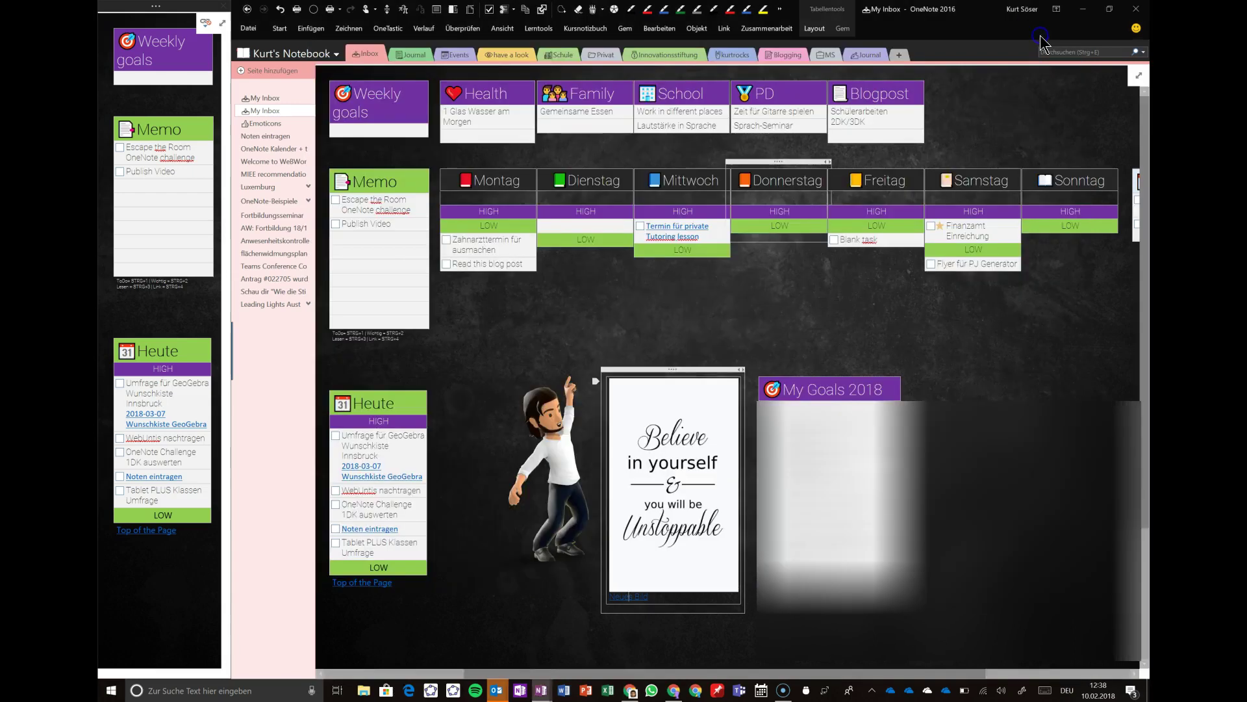
{"action": "left_click", "coordinate": [758, 334]}
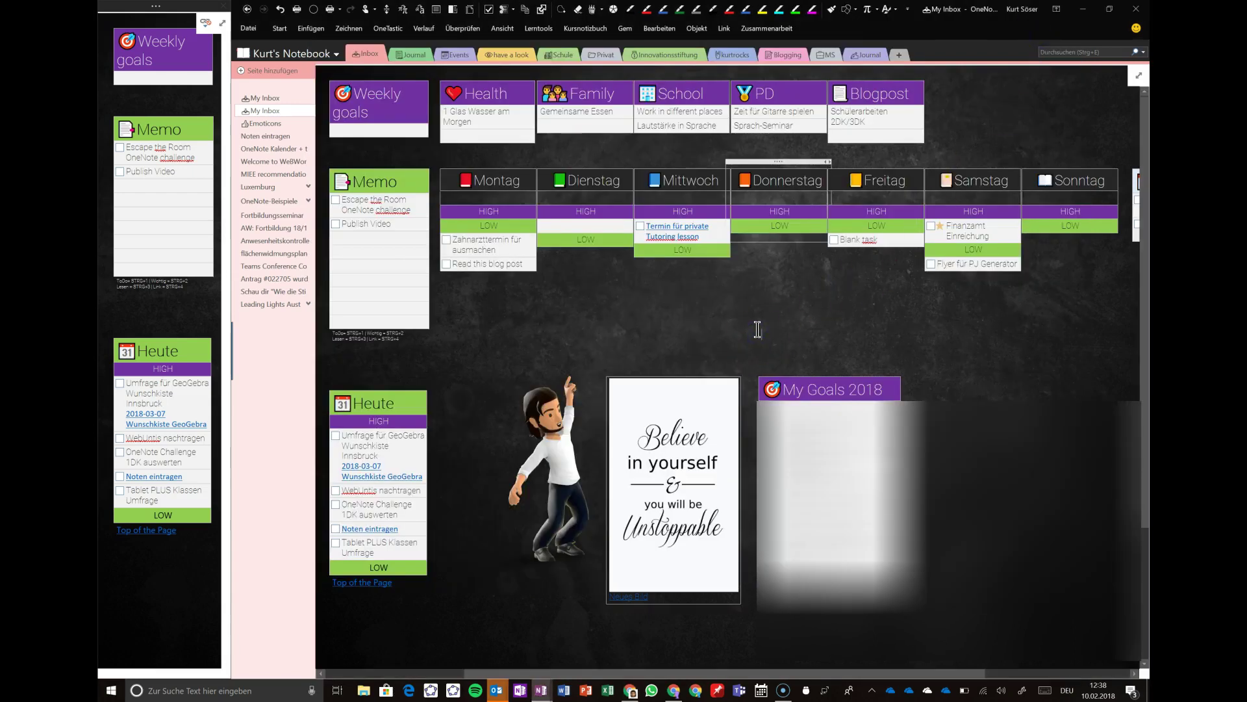
- Minimize OneNote, dismiss the warning dialog, and switch to the Outlook message "Question has a reply: Office 365 Group Calendars permissions"
{"action": "left_click", "coordinate": [738, 312]}
{"action": "left_click", "coordinate": [531, 297]}
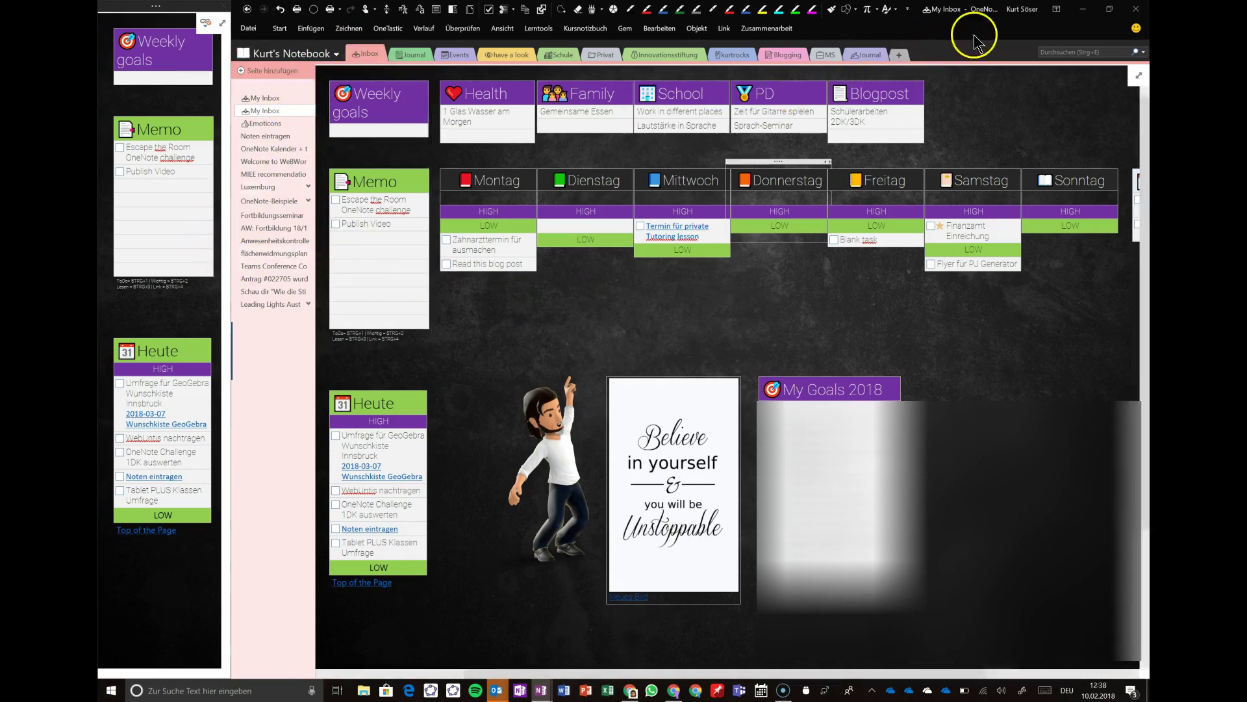
{"action": "left_click", "coordinate": [1085, 13]}
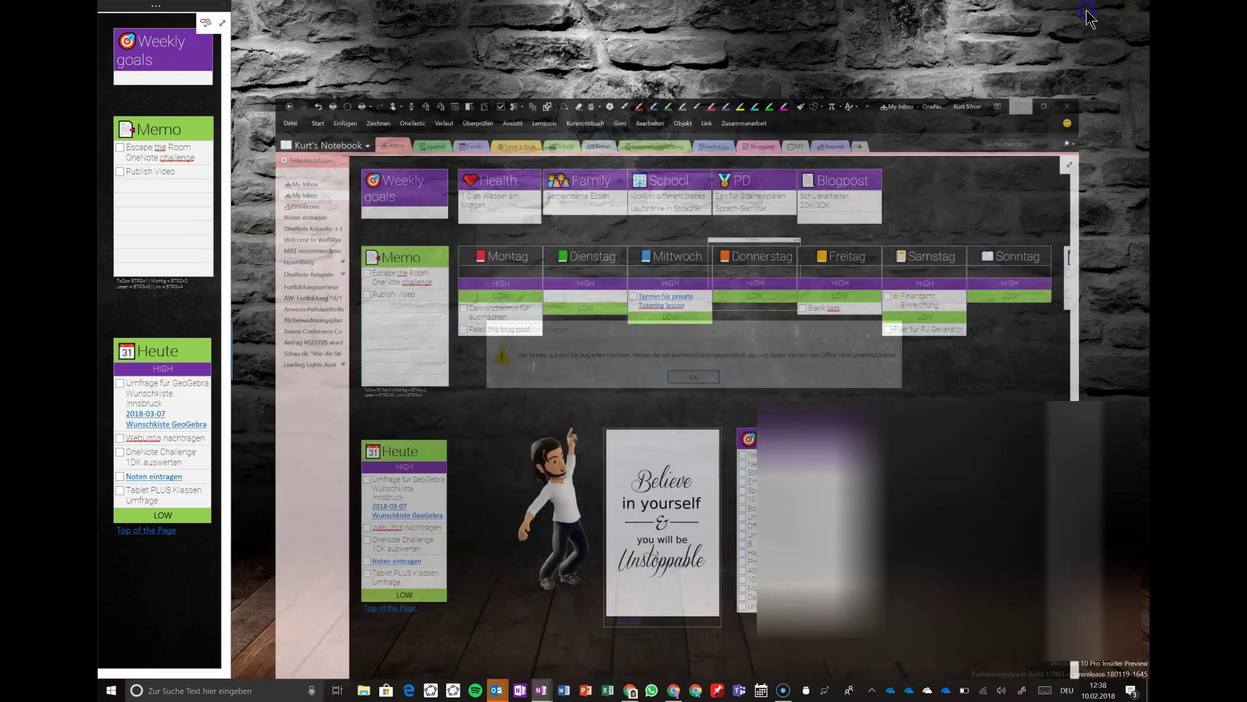
{"action": "left_click", "coordinate": [689, 382]}
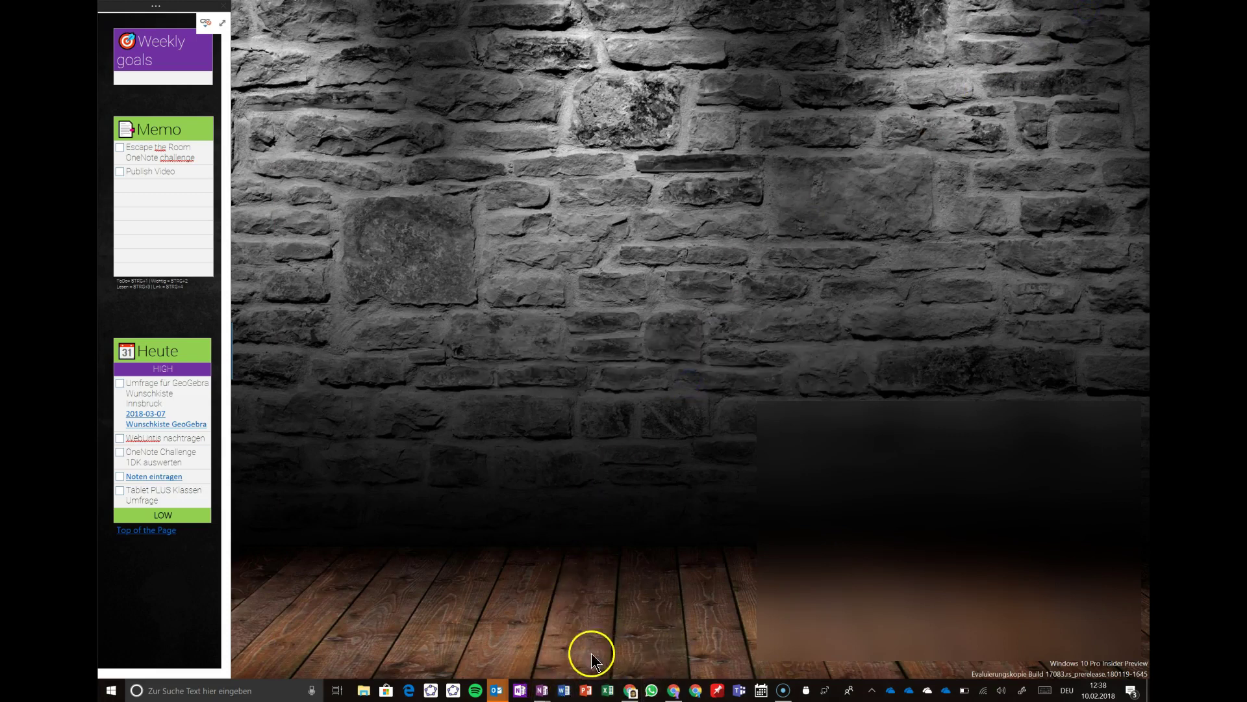
{"action": "left_click", "coordinate": [510, 679]}
{"action": "left_click", "coordinate": [547, 646]}
- Reposition and widen the message window, then send the e-mail to OneNote
{"action": "left_click_drag", "start_coordinate": [752, 105], "coordinate": [717, 58]}
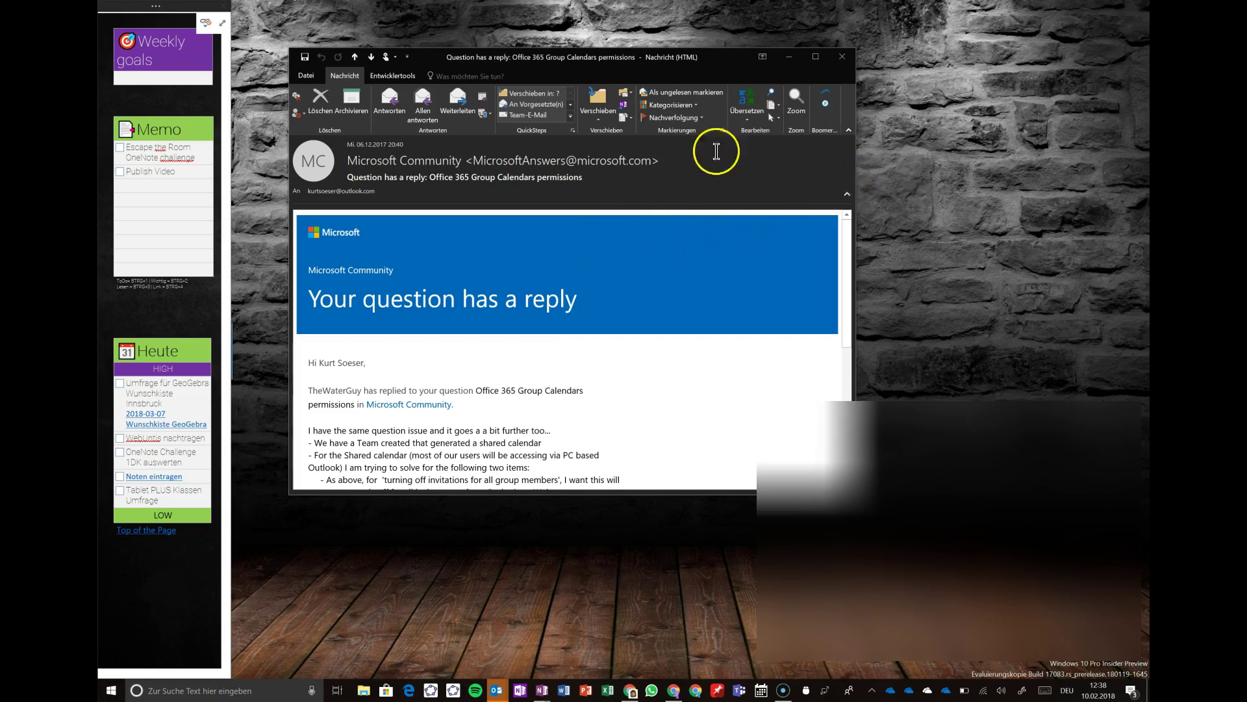
{"action": "left_click", "coordinate": [857, 137]}
{"action": "left_click_drag", "start_coordinate": [857, 137], "coordinate": [1067, 137]}
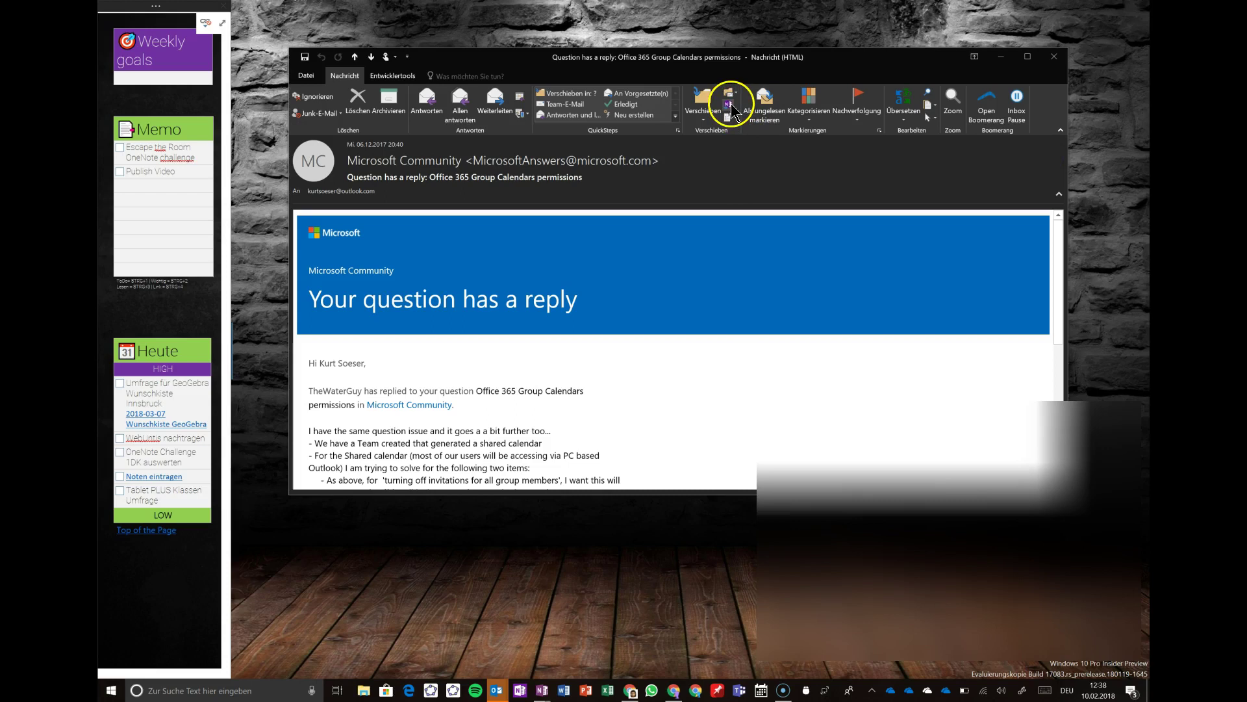
{"action": "left_click", "coordinate": [732, 104]}
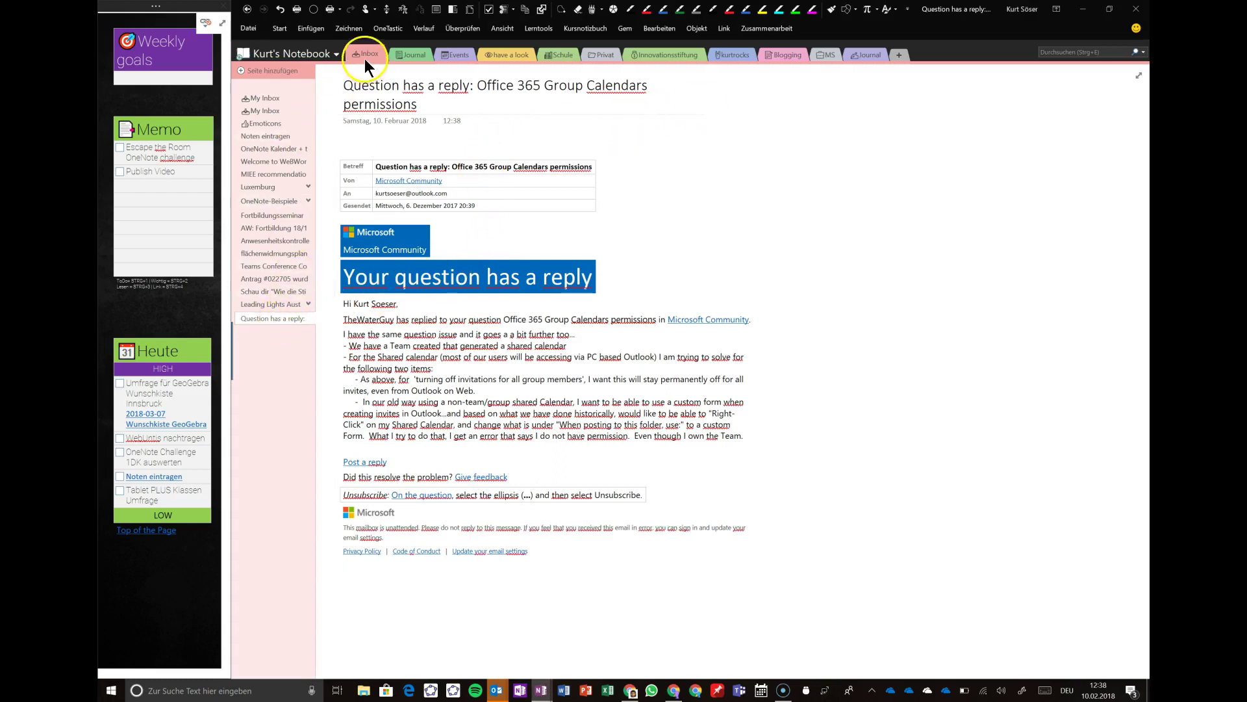
- Copy the link to the new e-mail page and paste it into the docked Memo list as a to-do task
{"action": "right_click", "coordinate": [278, 318]}
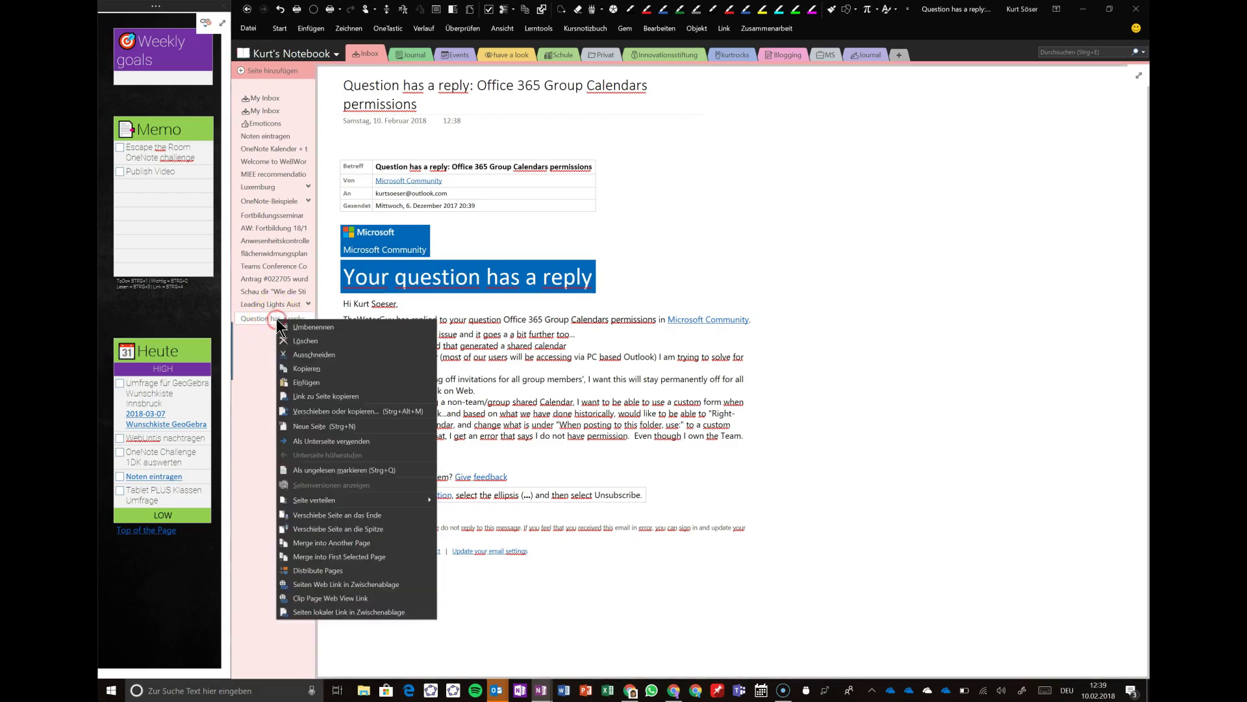
{"action": "left_click", "coordinate": [323, 396]}
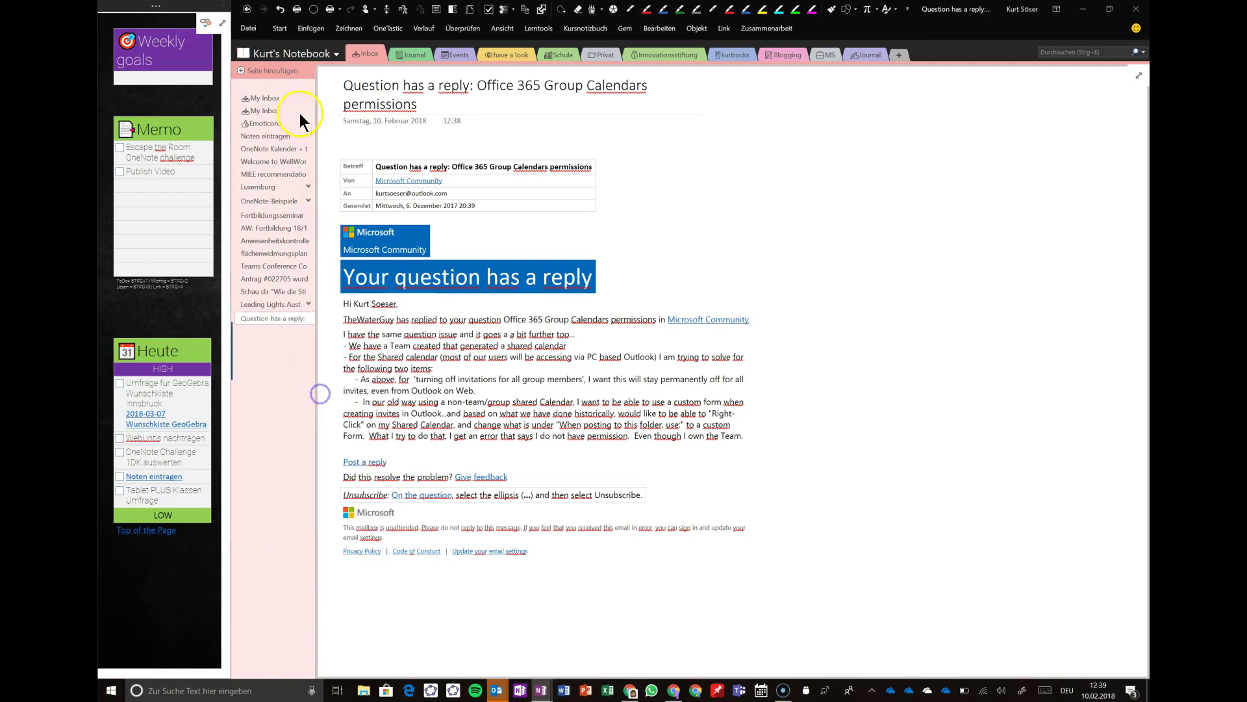
{"action": "left_click", "coordinate": [164, 187]}
{"action": "type", "text": "Question has a reply: Office 365 Group Calendars permissions"}
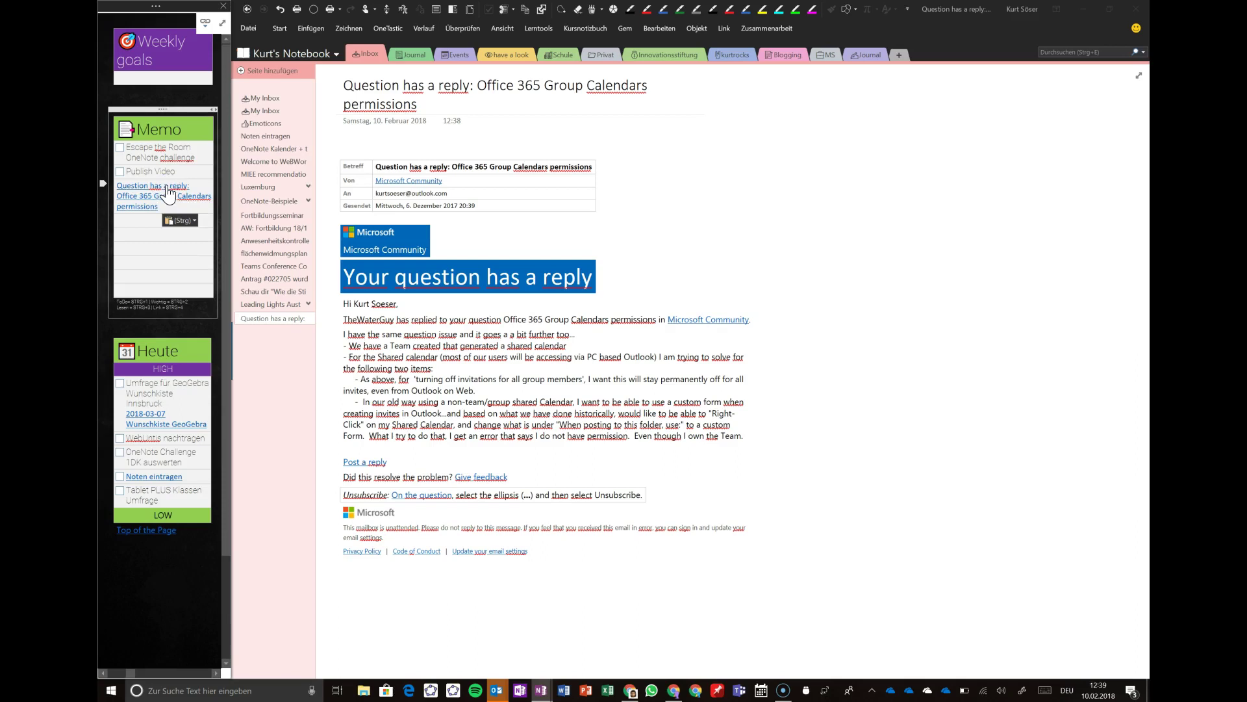
{"action": "key", "text": "ctrl+1"}
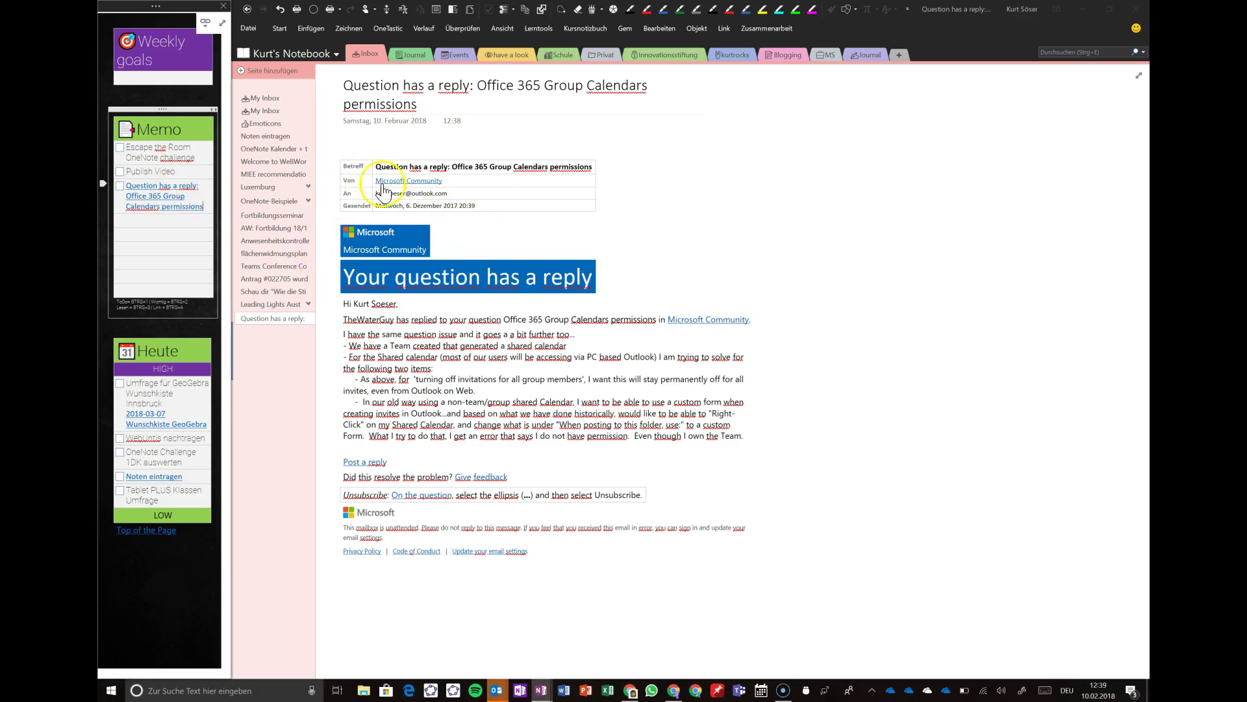
- Return to the My Inbox page and bring the Memo list and Tagesplaner block into view
{"action": "left_click", "coordinate": [280, 110]}
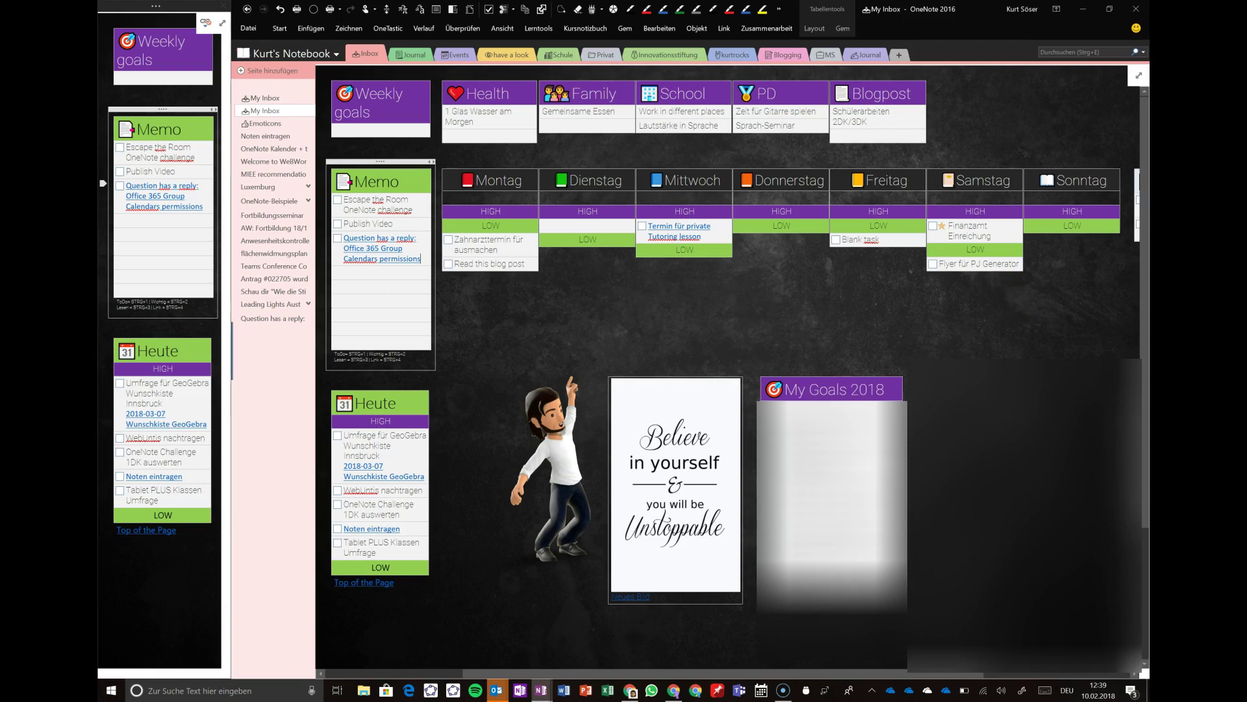
{"action": "scroll", "coordinate": [940, 314], "scroll_direction": "left", "scroll_amount": 3}
{"action": "scroll", "coordinate": [492, 136], "scroll_direction": "up", "scroll_amount": 2}
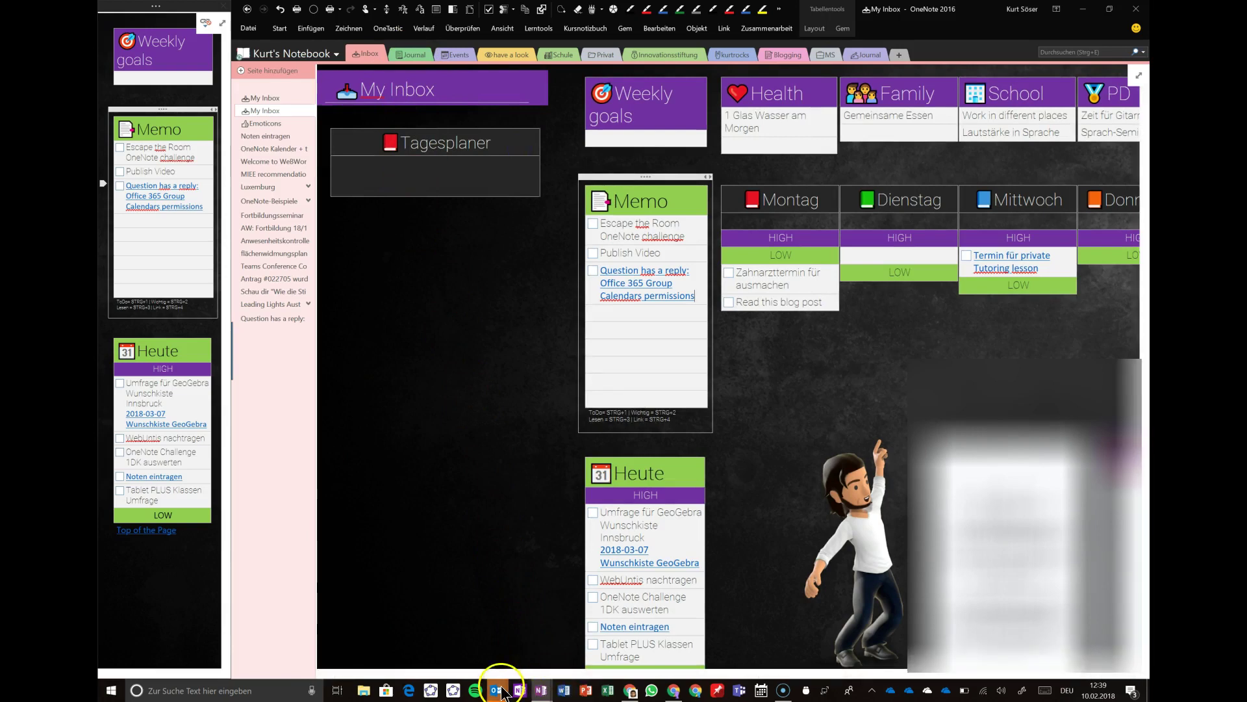
- Switch to the Outlook calendar and open the print preview of 30. Jänner 2018 in Tagesformat
{"action": "mouse_move", "coordinate": [499, 689]}
{"action": "left_click", "coordinate": [470, 646]}
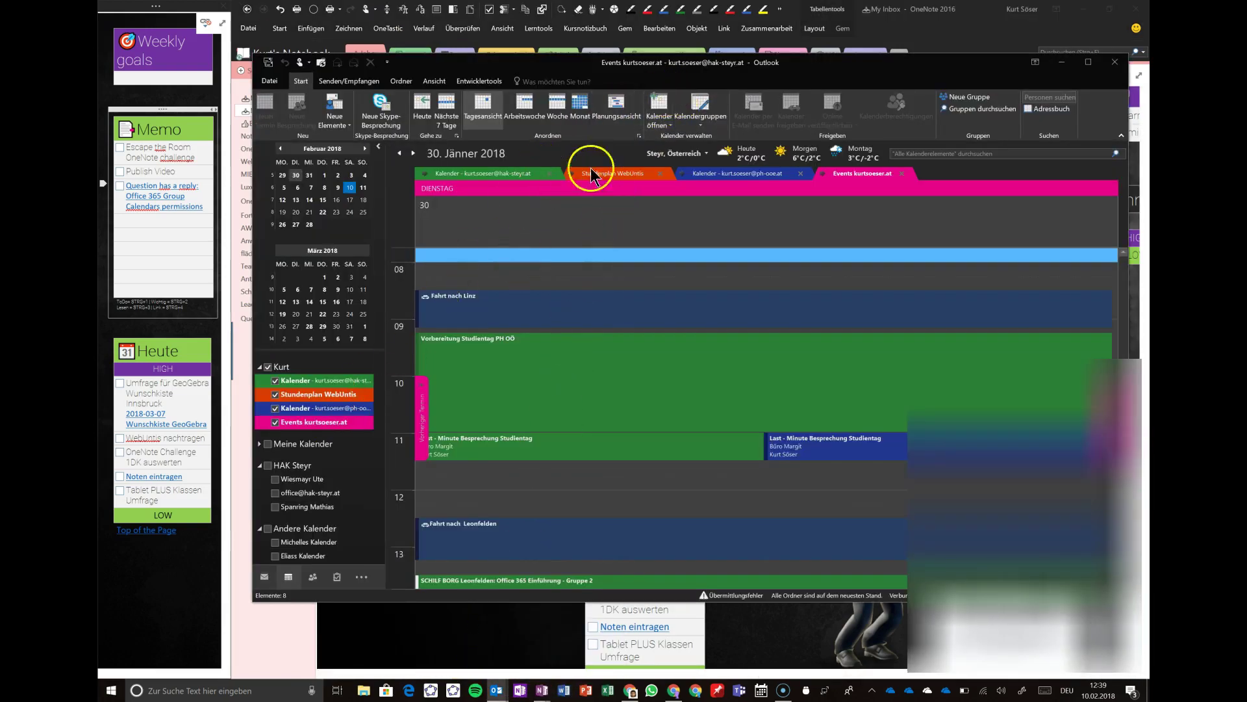
{"action": "scroll", "coordinate": [773, 388], "scroll_direction": "down", "scroll_amount": 3}
{"action": "scroll", "coordinate": [773, 383], "scroll_direction": "up", "scroll_amount": 3}
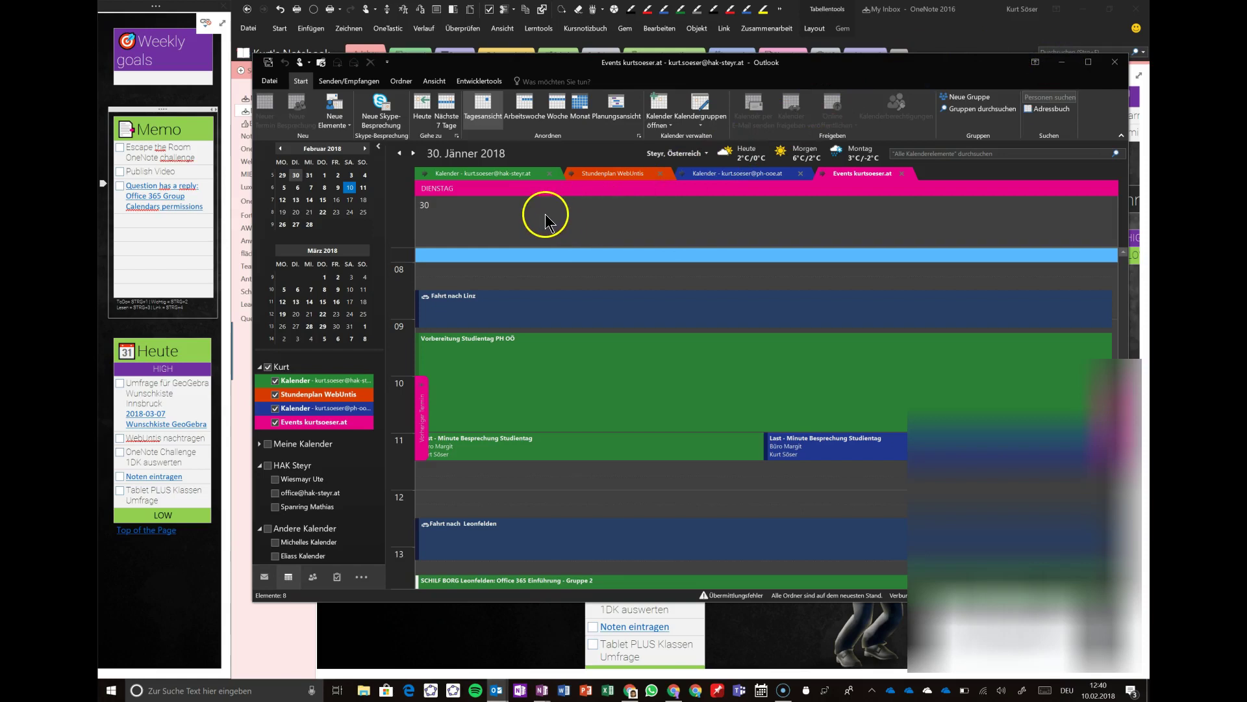
{"action": "left_click", "coordinate": [274, 79]}
{"action": "left_click", "coordinate": [275, 184]}
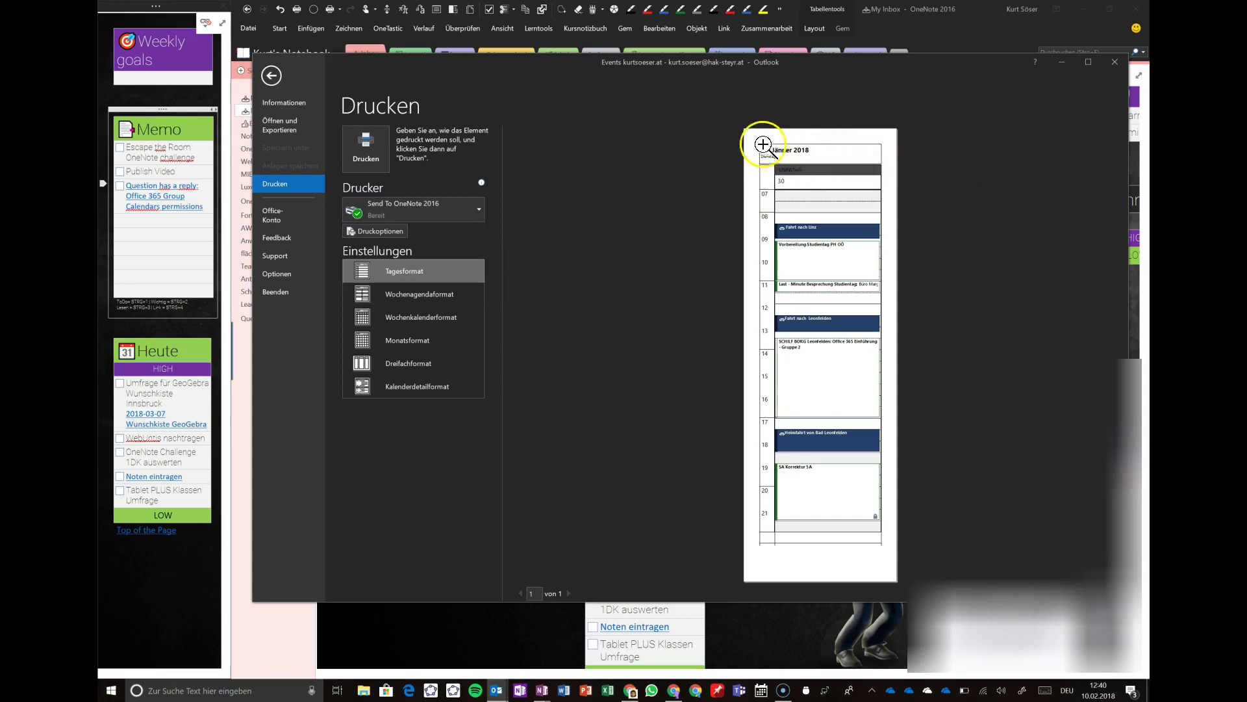
- Capture the day schedule from the print preview as a screen clipping and paste it into the Tagesplaner table in OneNote
{"action": "key", "text": "super+shift+s"}
{"action": "left_click_drag", "start_coordinate": [757, 140], "coordinate": [886, 548]}
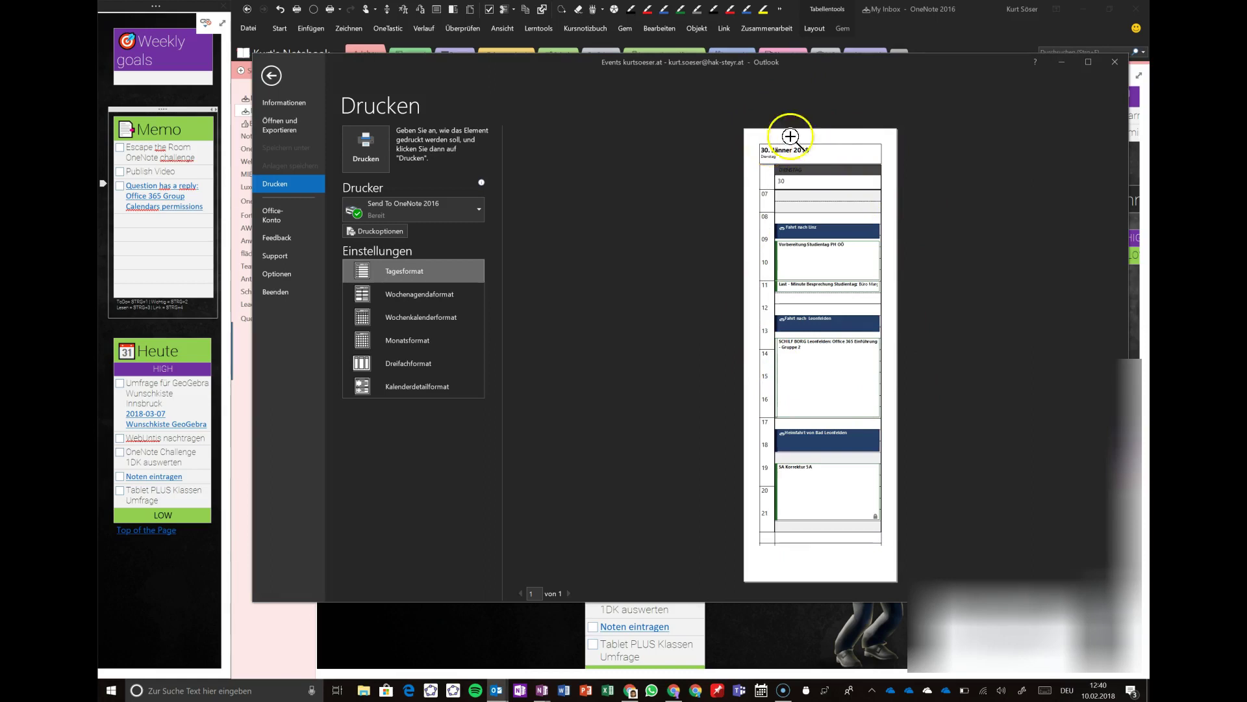
{"action": "left_click", "coordinate": [1063, 63]}
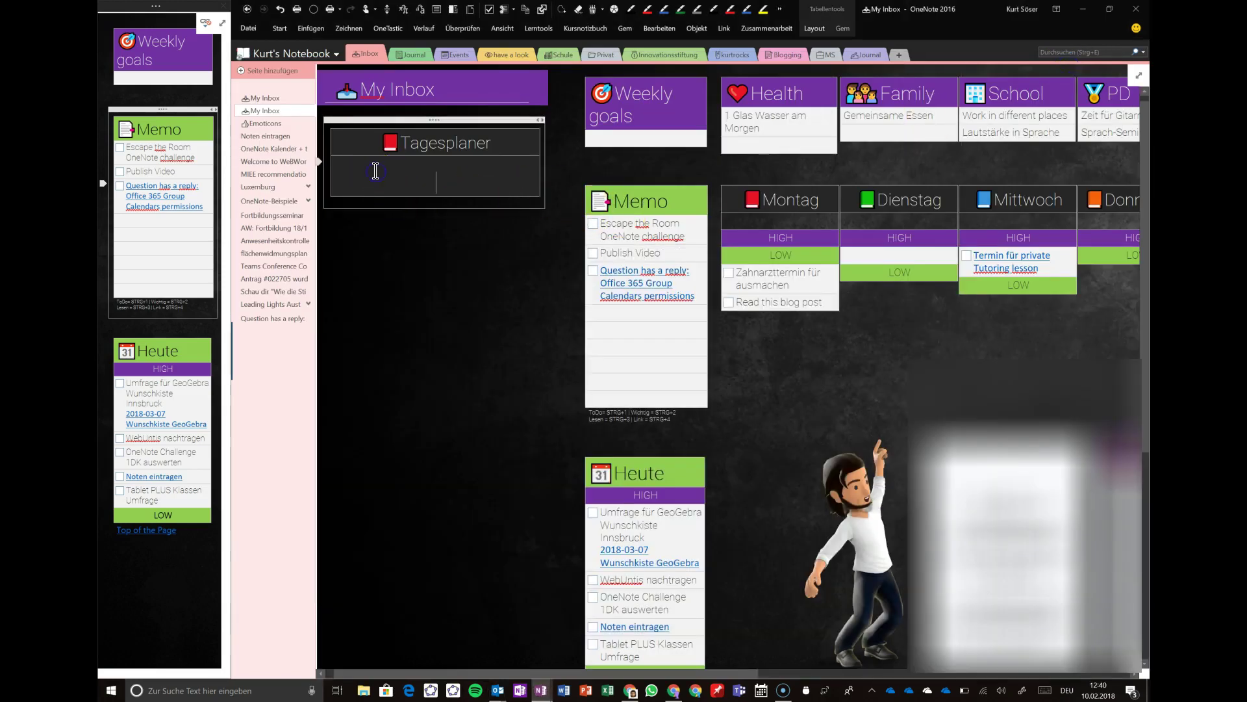
{"action": "key", "text": "ctrl+v"}
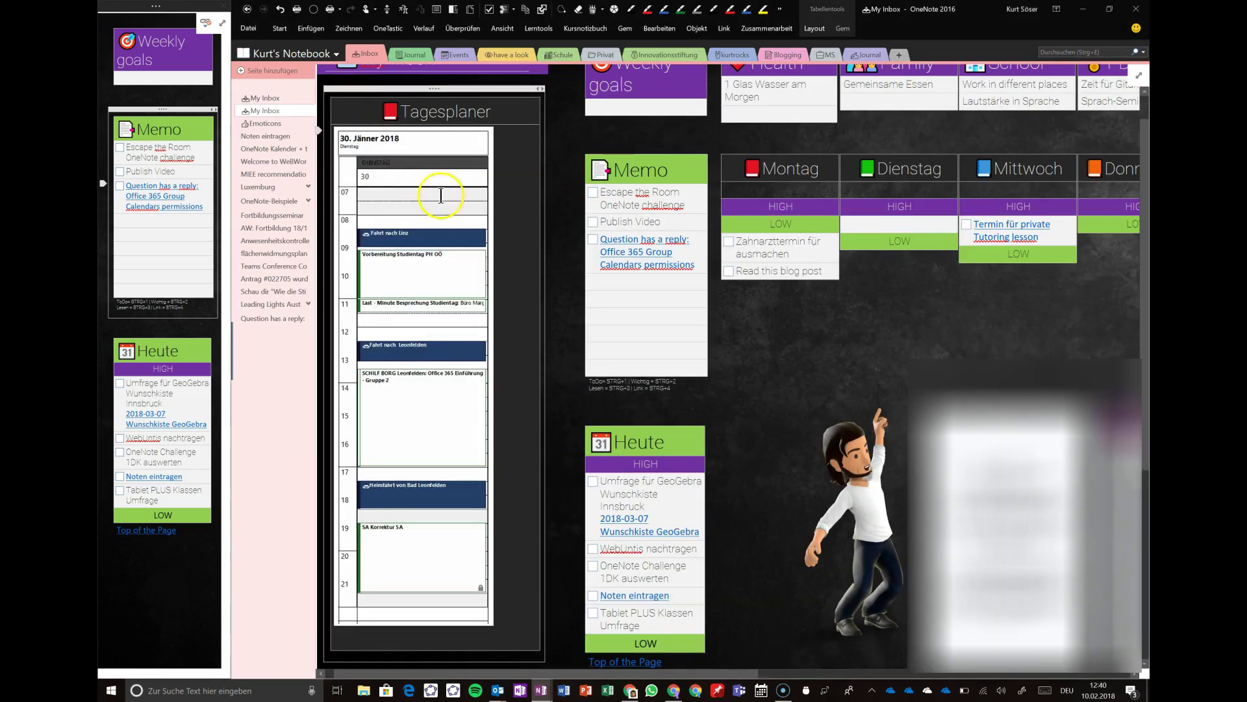
- Enlarge the pasted schedule image proportionally to fill the width of the Tagesplaner table
{"action": "scroll", "coordinate": [453, 213], "scroll_direction": "up", "scroll_amount": 1}
{"action": "scroll", "coordinate": [482, 390], "scroll_direction": "down", "scroll_amount": 2}
{"action": "left_click", "coordinate": [481, 489]}
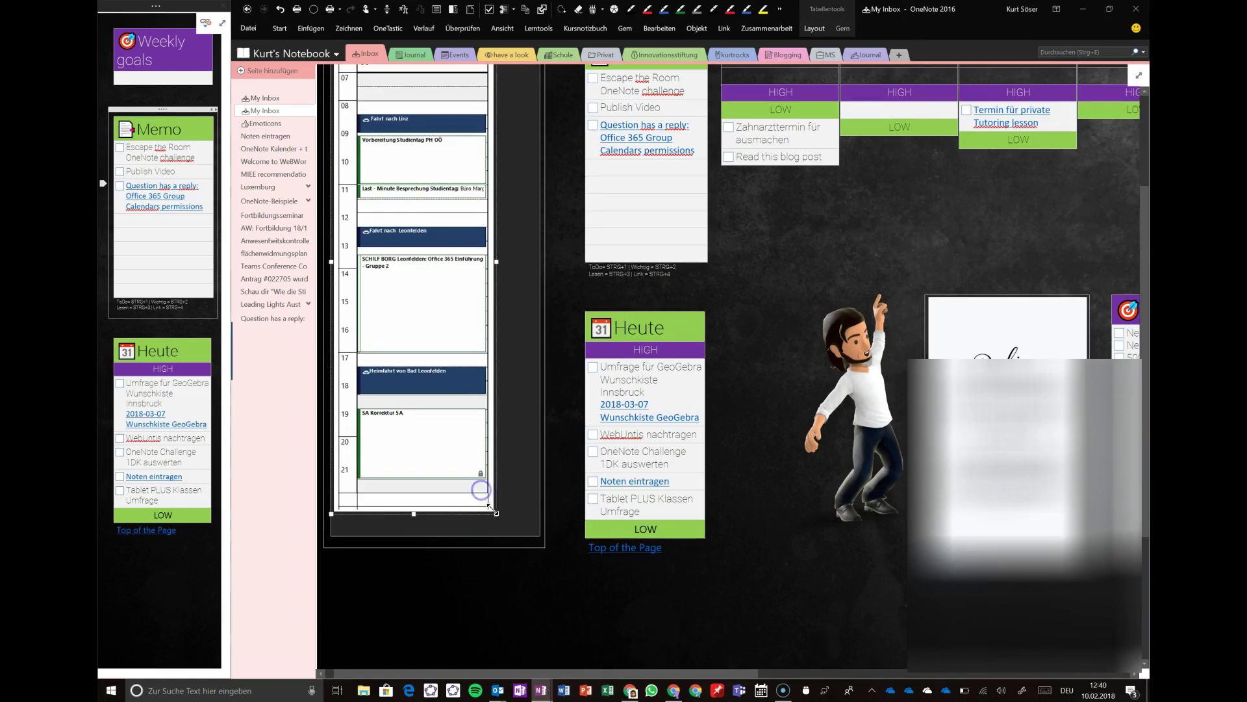
{"action": "left_click_drag", "start_coordinate": [524, 549], "coordinate": [538, 565]}
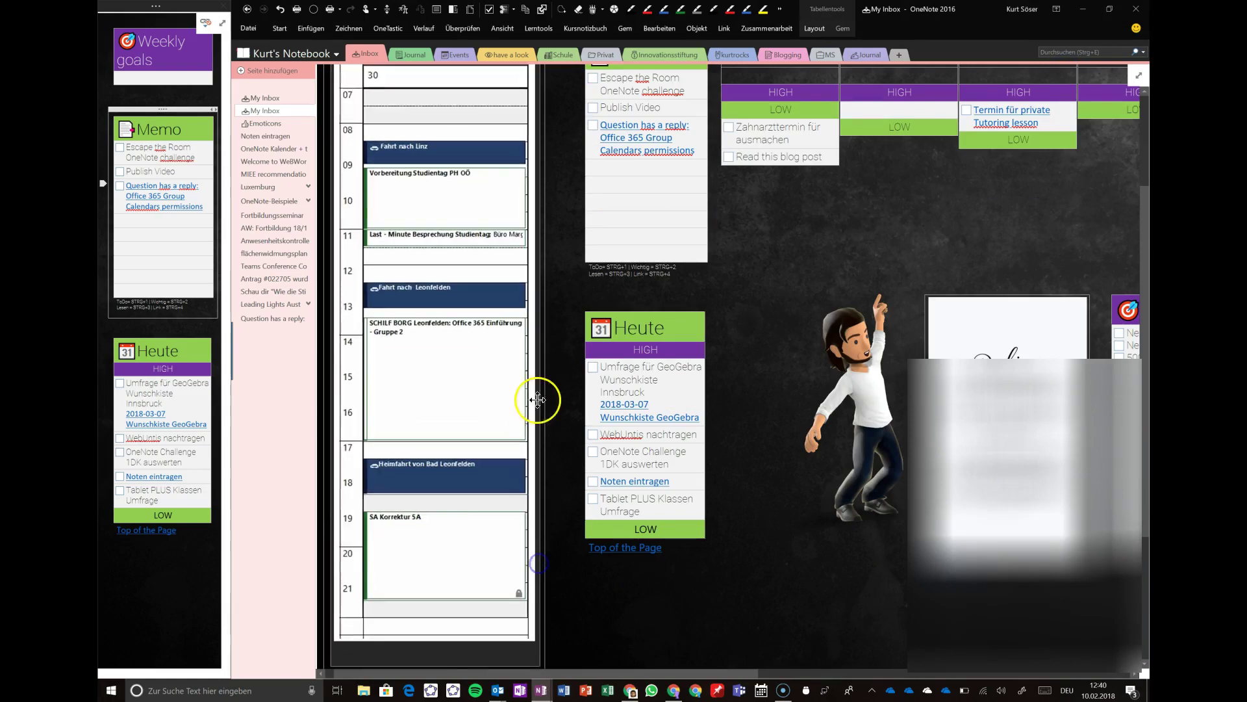
- Examine the My Inbox page with the Tagesplaner schedule alongside the Memo, weekday and Heute blocks
{"action": "scroll", "coordinate": [529, 250], "scroll_direction": "up", "scroll_amount": 2}
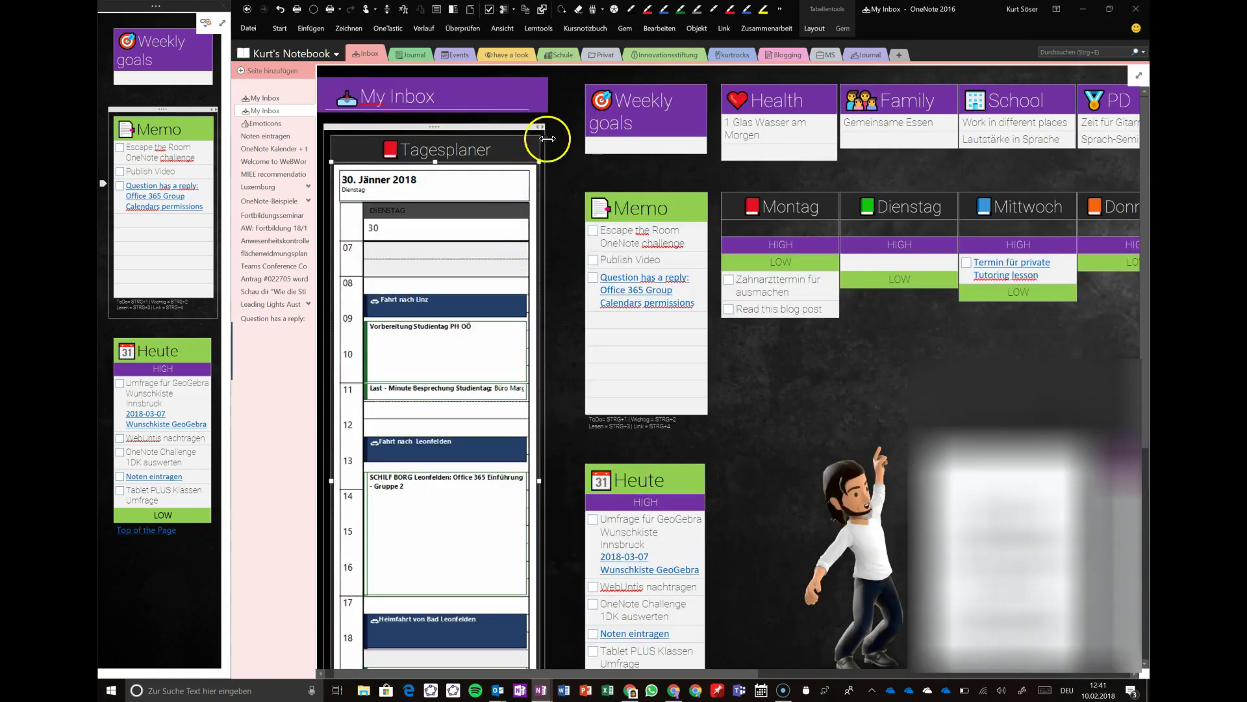
{"action": "scroll", "coordinate": [805, 338], "scroll_direction": "down", "scroll_amount": 4}
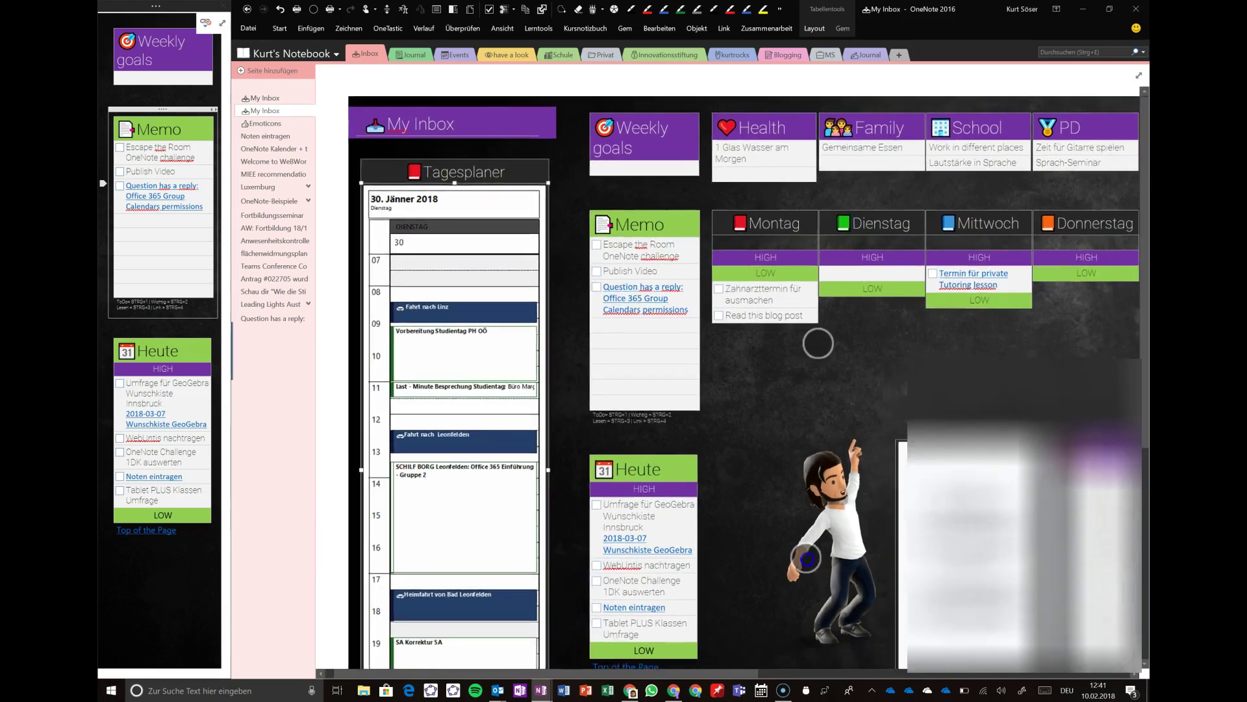
{"action": "scroll", "coordinate": [774, 523], "scroll_direction": "down", "scroll_amount": 2}
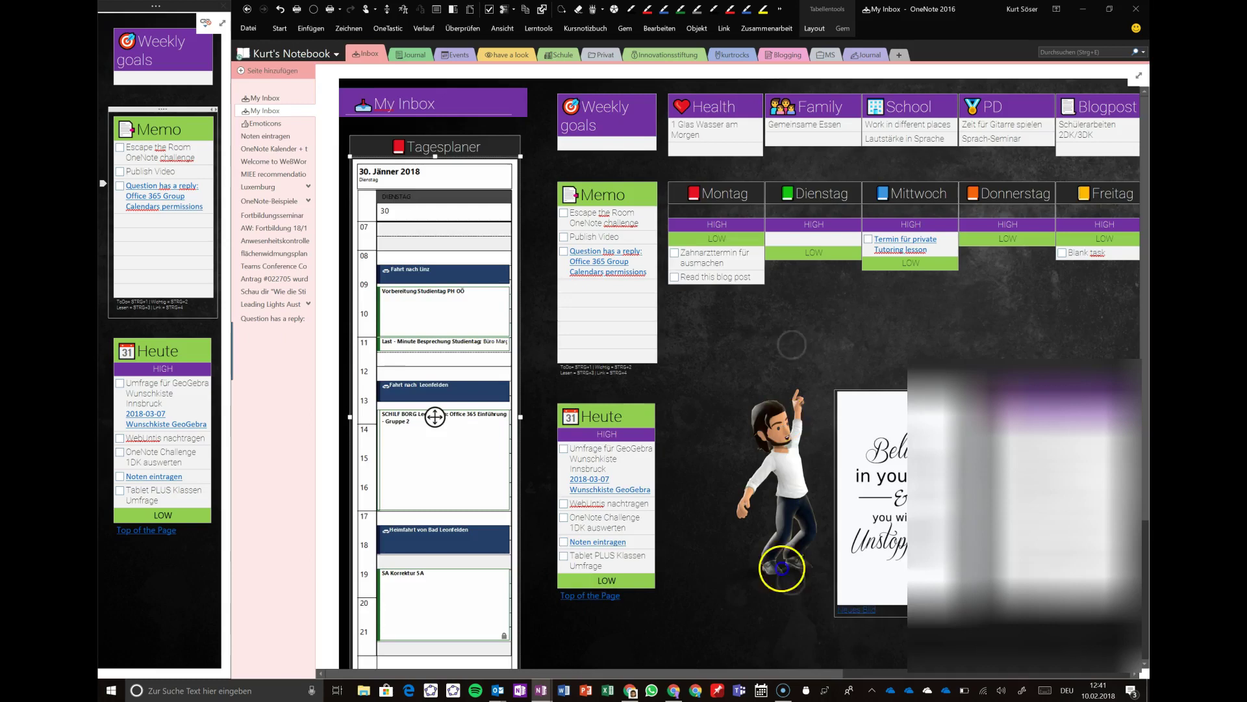
{"action": "scroll", "coordinate": [824, 334], "scroll_direction": "up", "scroll_amount": 3}
{"action": "scroll", "coordinate": [894, 349], "scroll_direction": "down", "scroll_amount": 3}
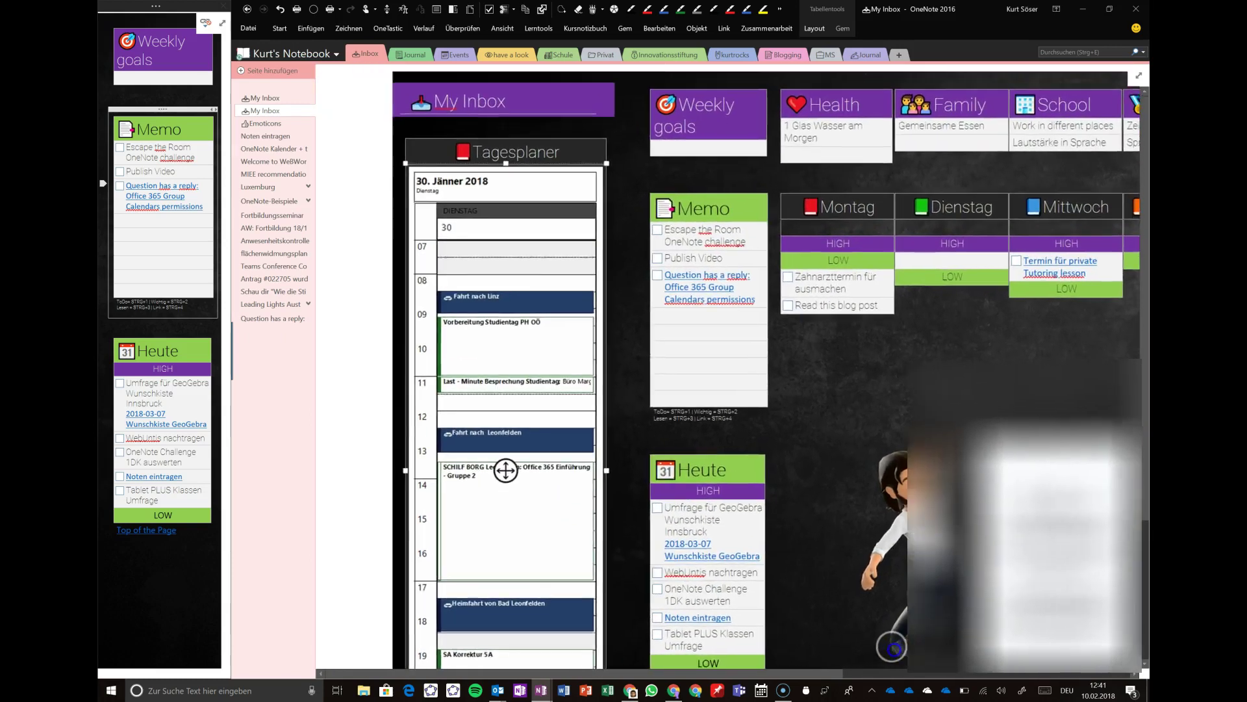
{"action": "scroll", "coordinate": [910, 560], "scroll_direction": "right", "scroll_amount": 1}
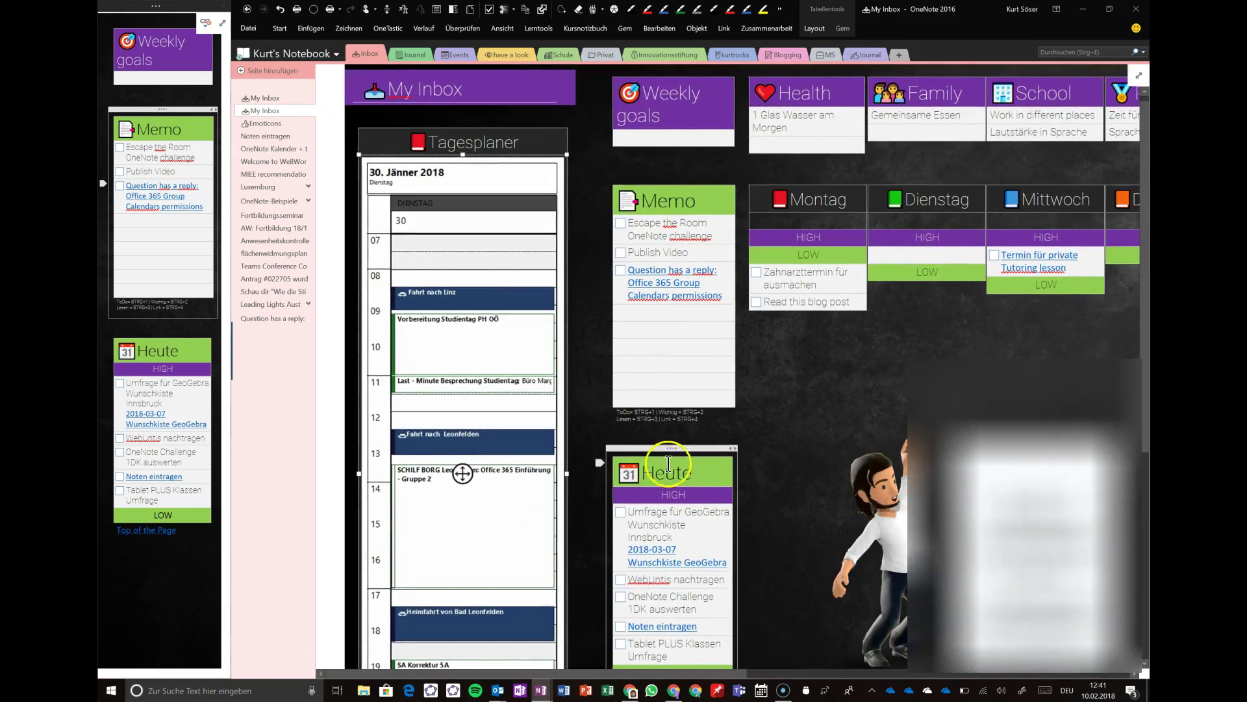
{"action": "scroll", "coordinate": [677, 518], "scroll_direction": "down", "scroll_amount": 1}
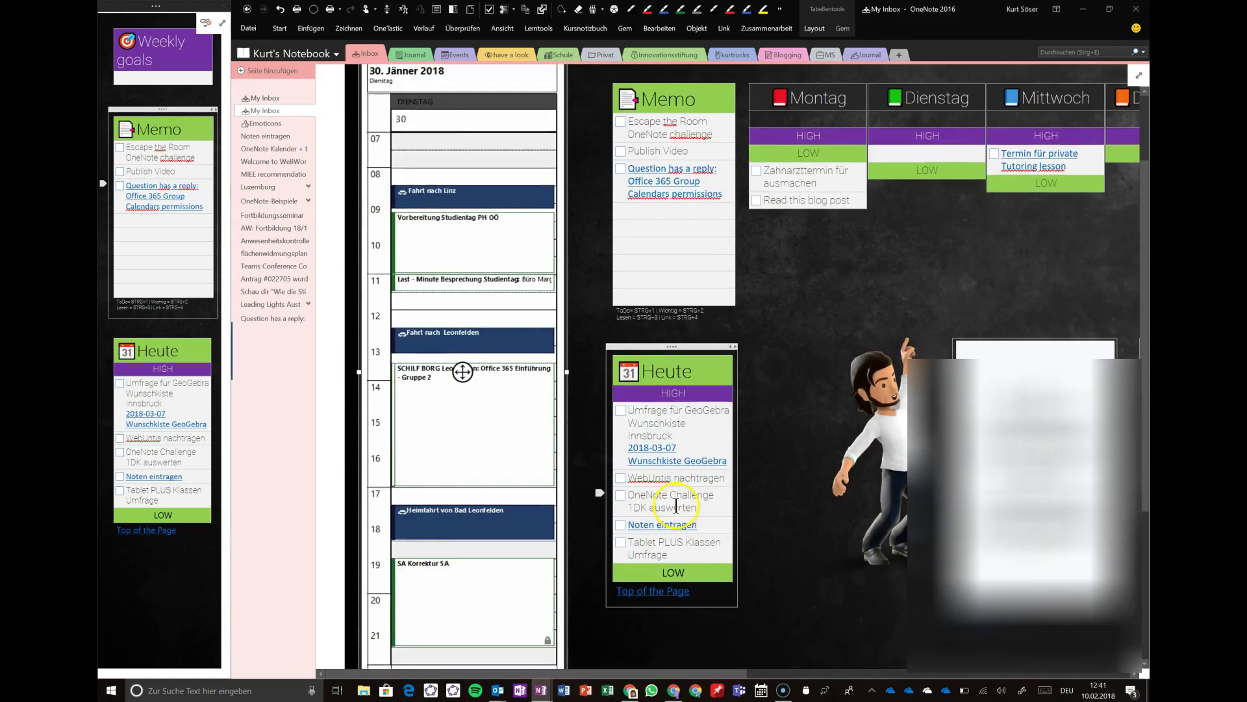
{"action": "scroll", "coordinate": [734, 323], "scroll_direction": "up", "scroll_amount": 2}
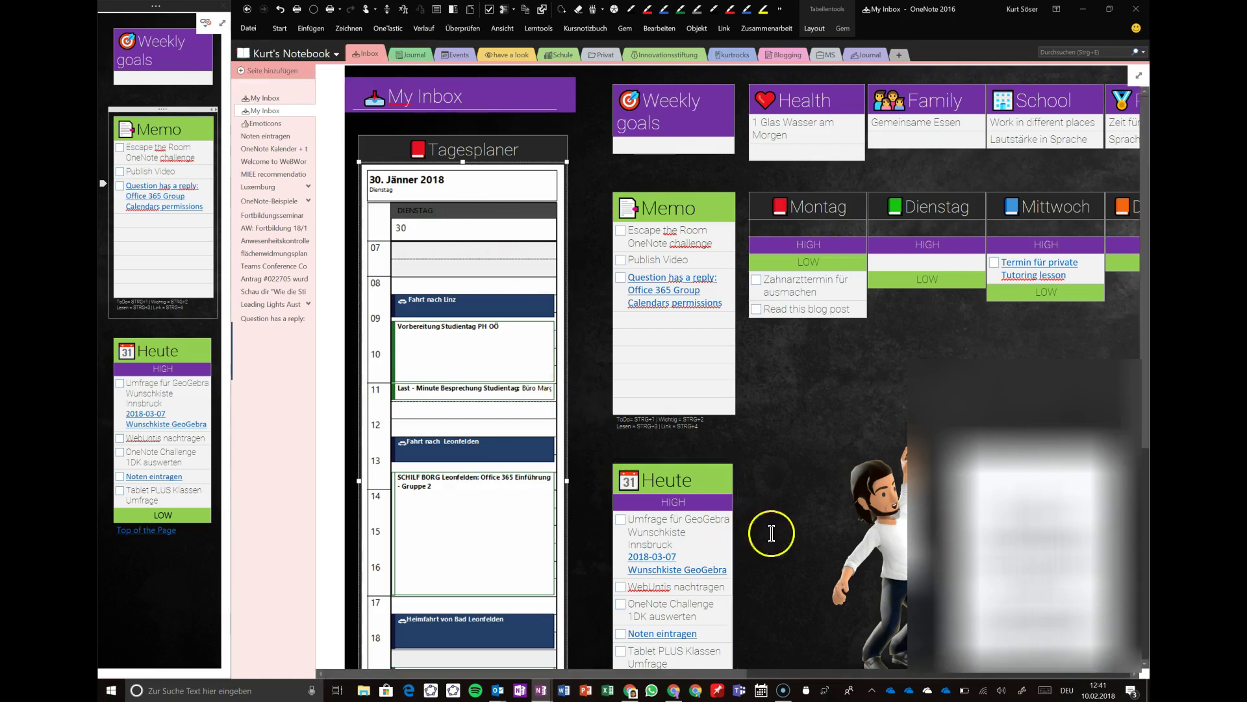
{"action": "scroll", "coordinate": [653, 520], "scroll_direction": "down", "scroll_amount": 3}
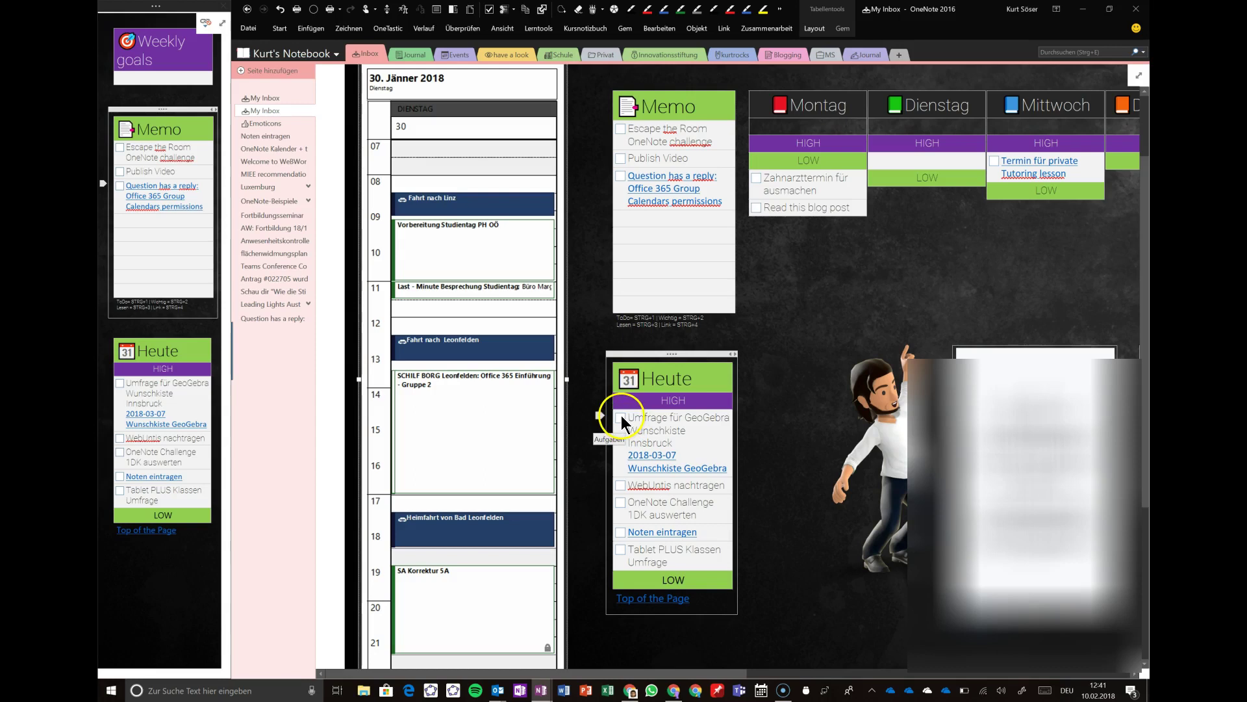
- Mark the GeoGebra Umfrage, "WebUntis nachtragen" and "OneNote Challenge 1DK auswerten" tasks in Heute as done
{"action": "left_click", "coordinate": [621, 418]}
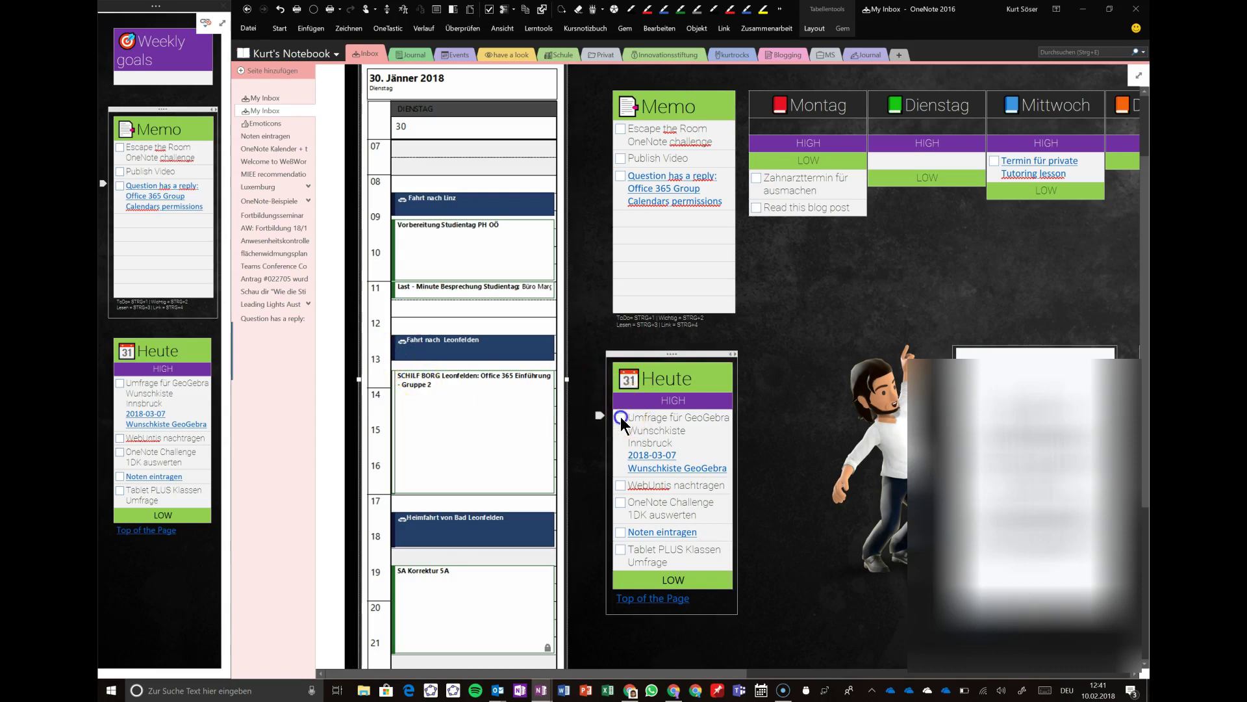
{"action": "left_click", "coordinate": [621, 485]}
{"action": "left_click", "coordinate": [622, 502]}
{"action": "left_click", "coordinate": [623, 484]}
{"action": "left_click", "coordinate": [622, 483]}
{"action": "left_click", "coordinate": [648, 507]}
{"action": "left_click", "coordinate": [661, 430]}
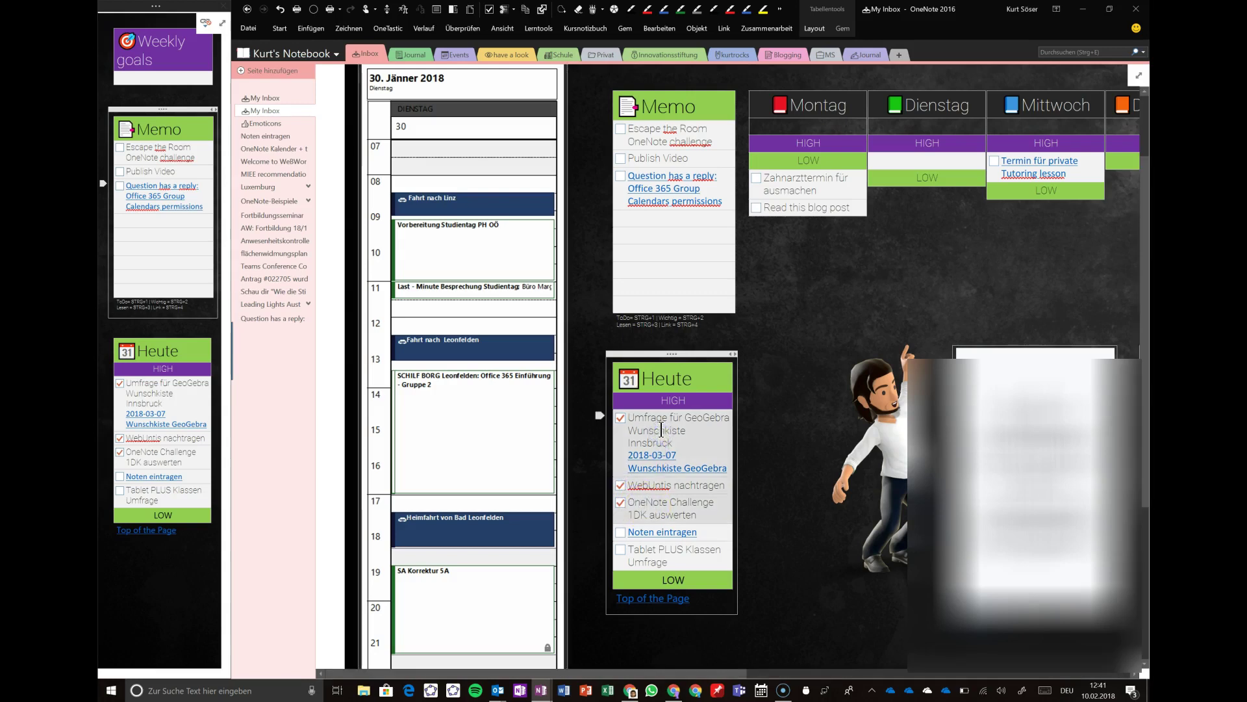
- Open the 30. Jänner 2018 page in the Journal section and examine its Tagesüberblick, Things done and Things to do blocks
{"action": "left_click", "coordinate": [411, 56]}
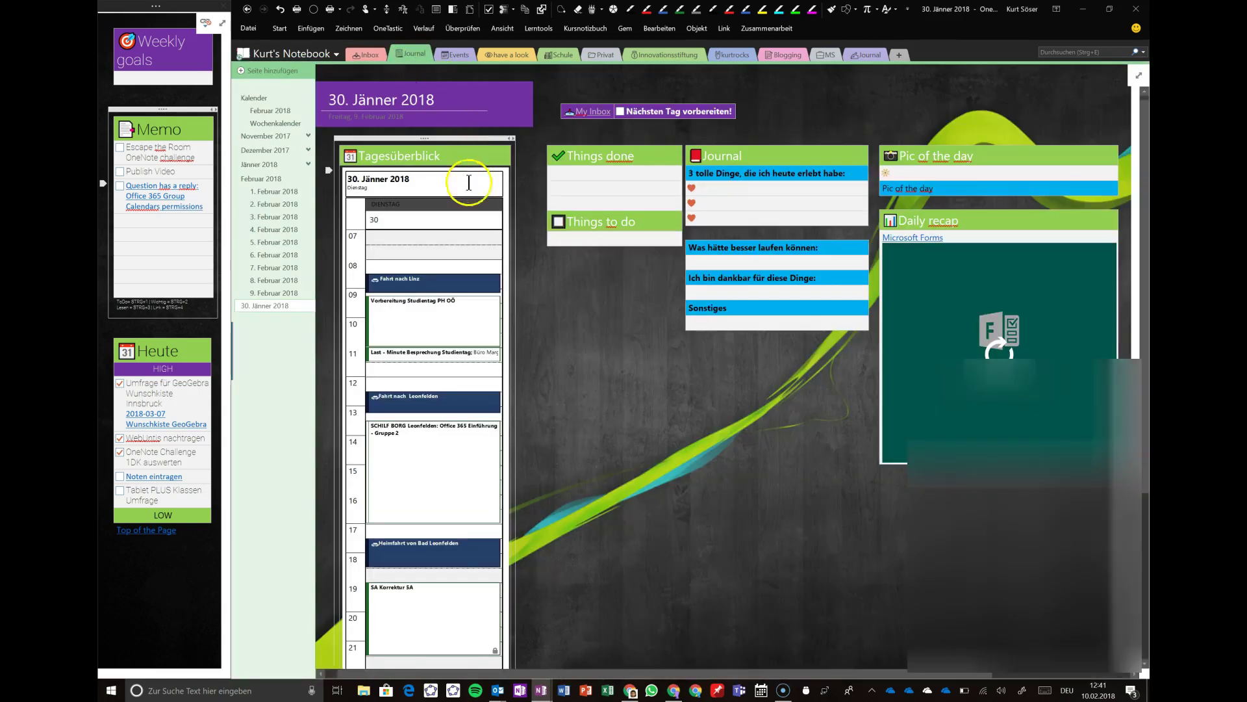
{"action": "left_click", "coordinate": [571, 236]}
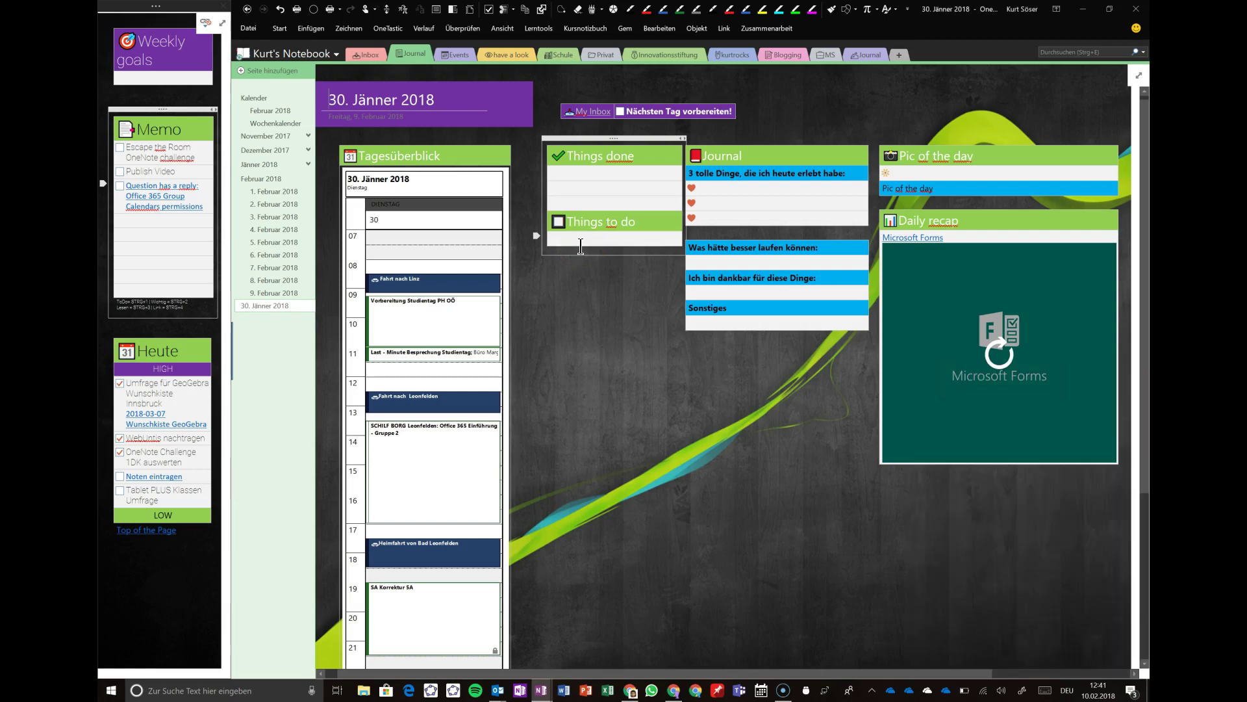
{"action": "left_click", "coordinate": [340, 328]}
{"action": "left_click", "coordinate": [316, 306]}
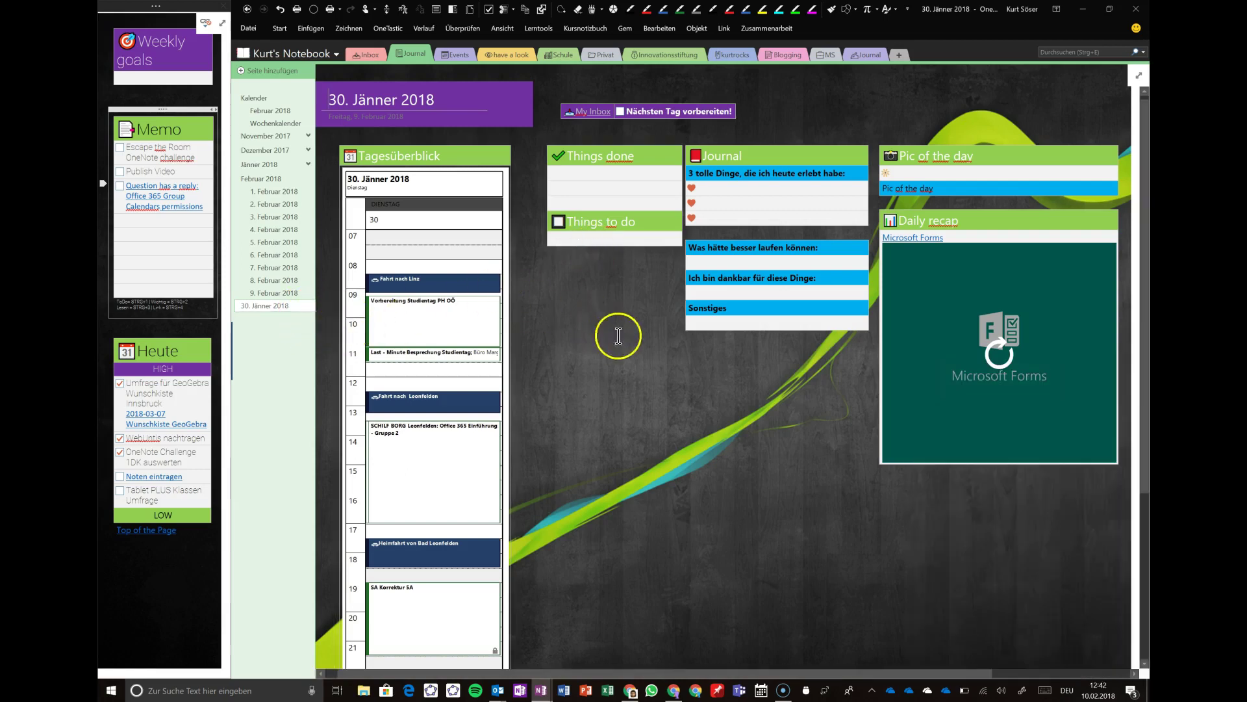
{"action": "left_click", "coordinate": [352, 309]}
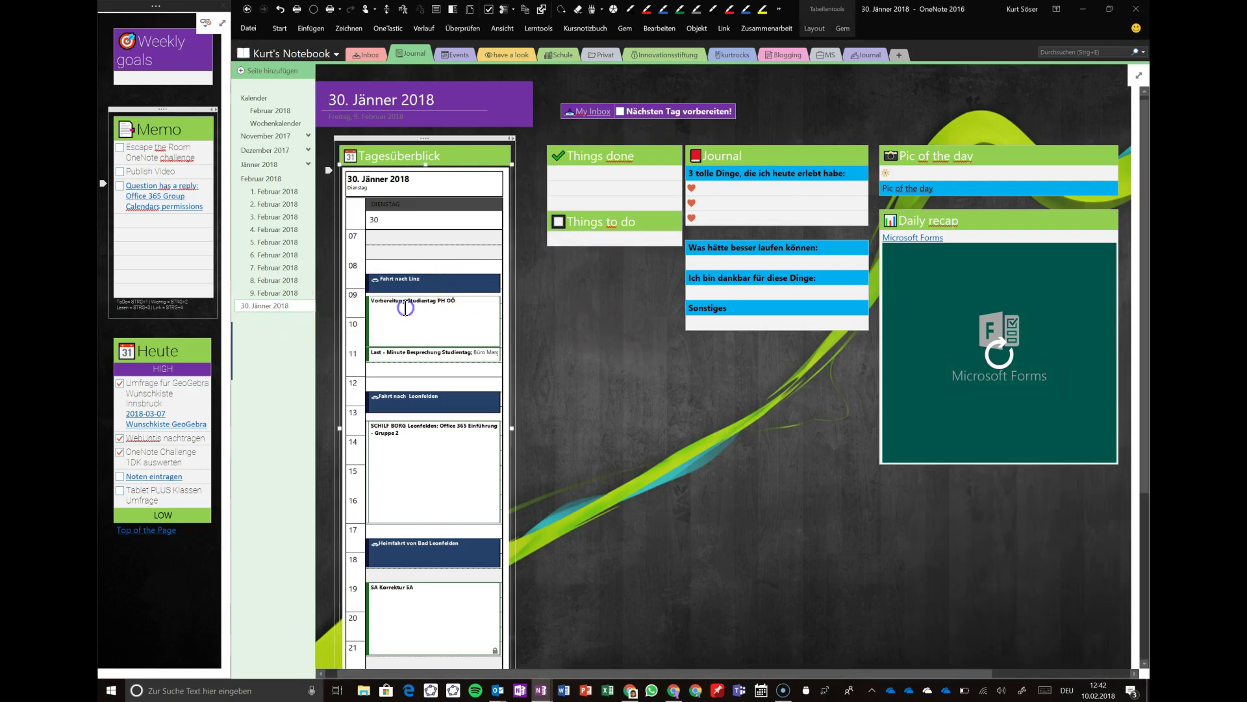
{"action": "left_click", "coordinate": [433, 337]}
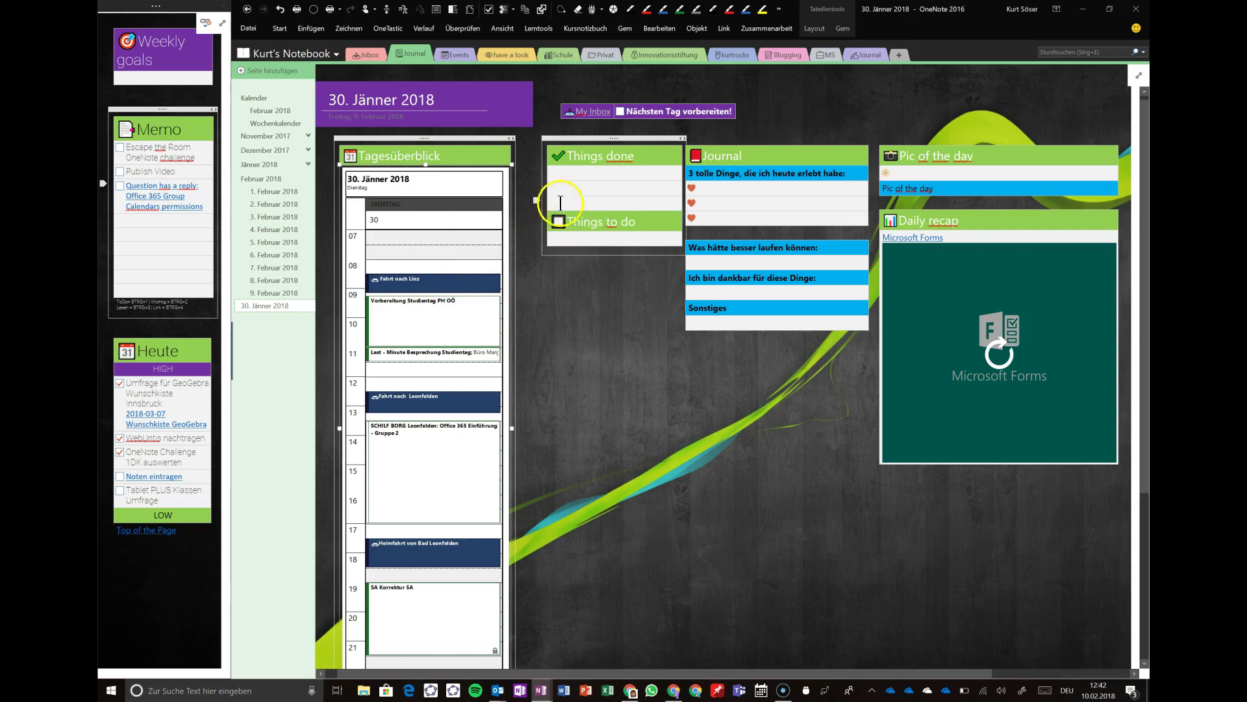
- Try to paste the clipboard's schedule image into the Things done block and undo the paste
{"action": "left_click", "coordinate": [567, 174]}
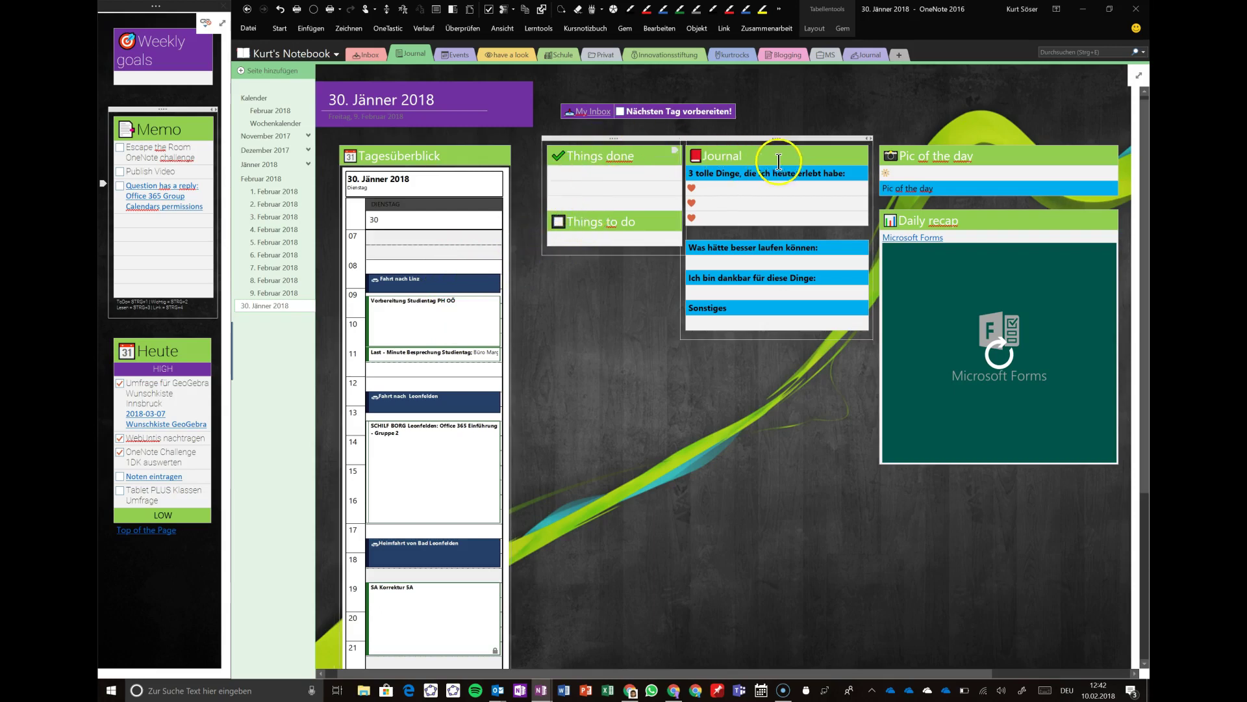
{"action": "left_click", "coordinate": [586, 175]}
{"action": "left_click_drag", "start_coordinate": [586, 175], "coordinate": [586, 193]}
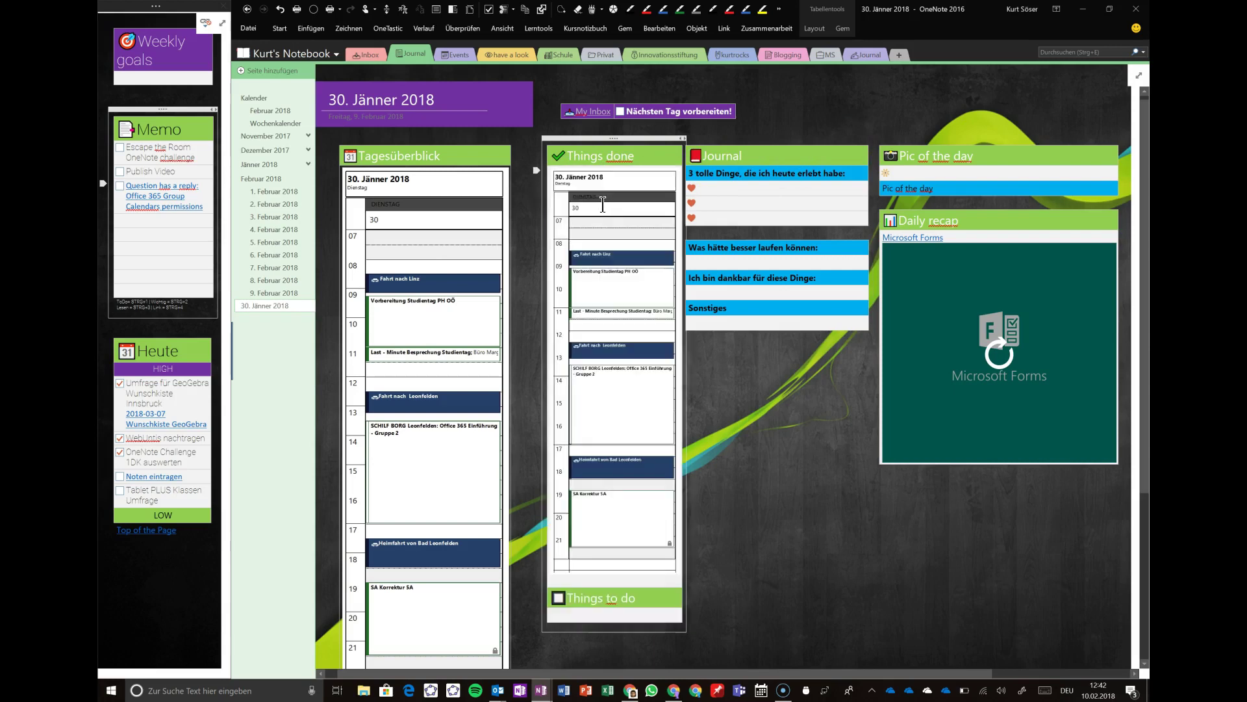
{"action": "key", "text": "ctrl+z"}
{"action": "left_click", "coordinate": [582, 190]}
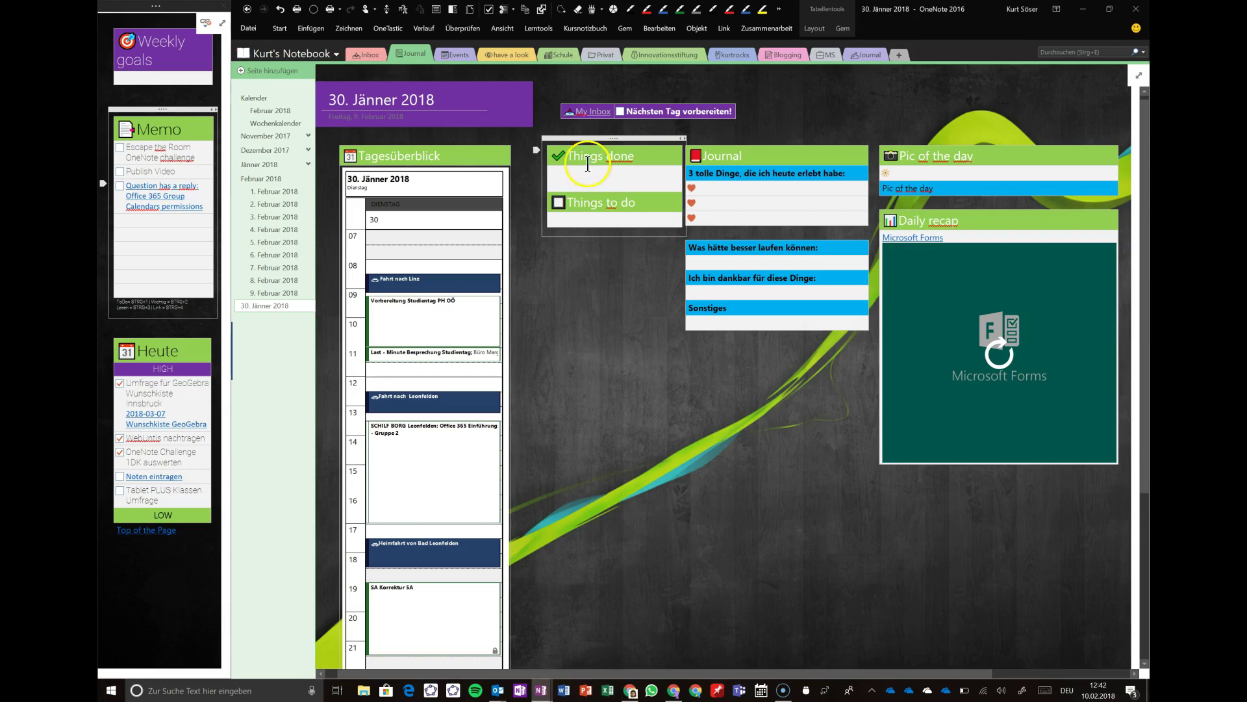
{"action": "left_click", "coordinate": [295, 169]}
{"action": "left_click", "coordinate": [408, 53]}
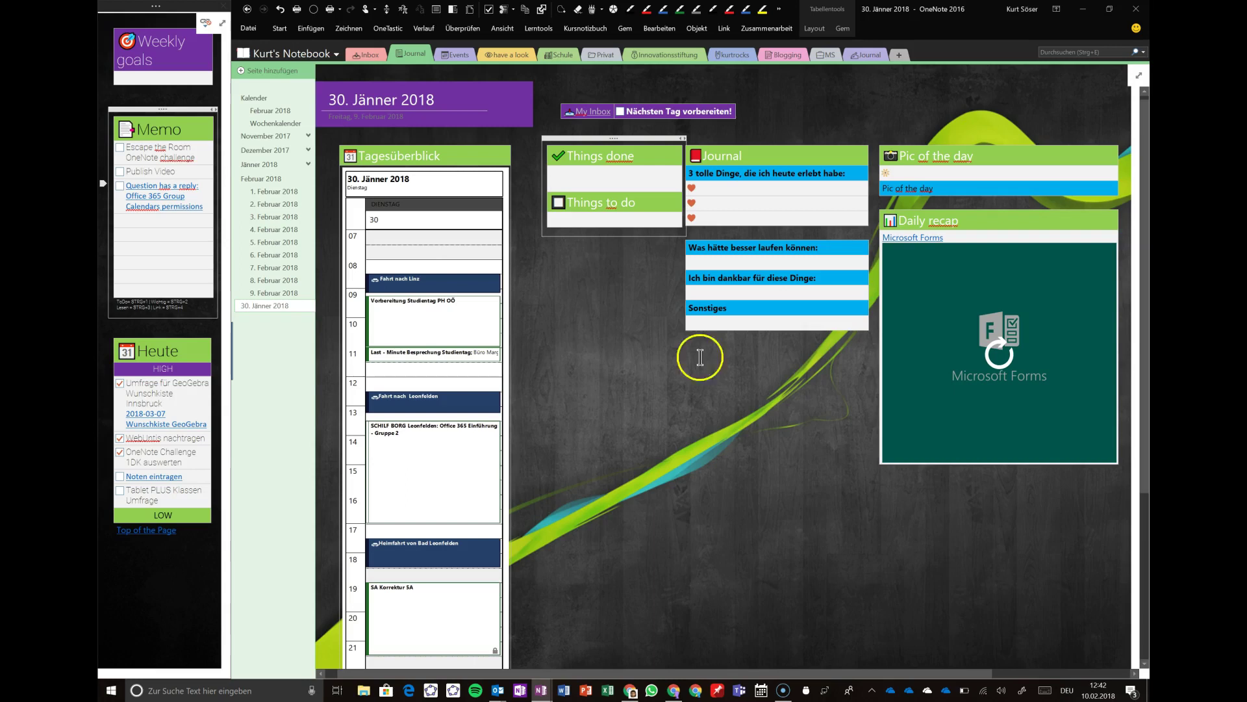
- Examine the heart-tagged lines under "3 tolle Dinge, die ich heute erlebt habe" in the Journal block
{"action": "left_click", "coordinate": [750, 188]}
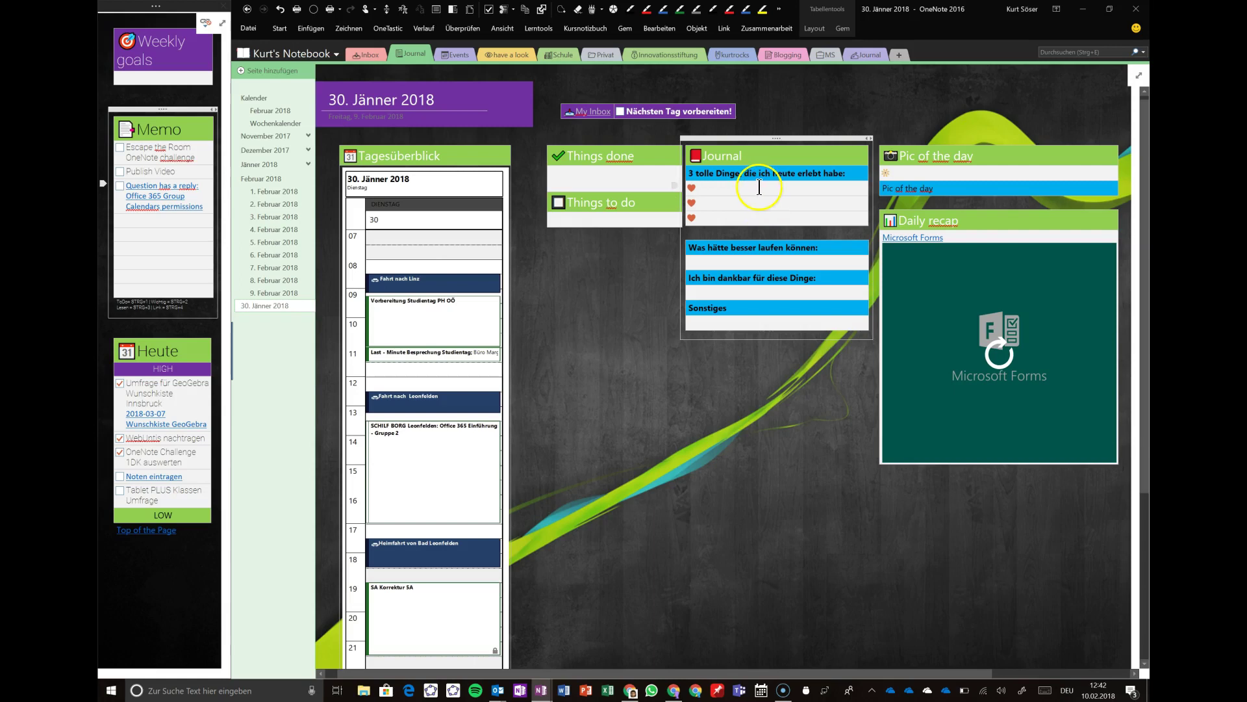
{"action": "left_click", "coordinate": [722, 189]}
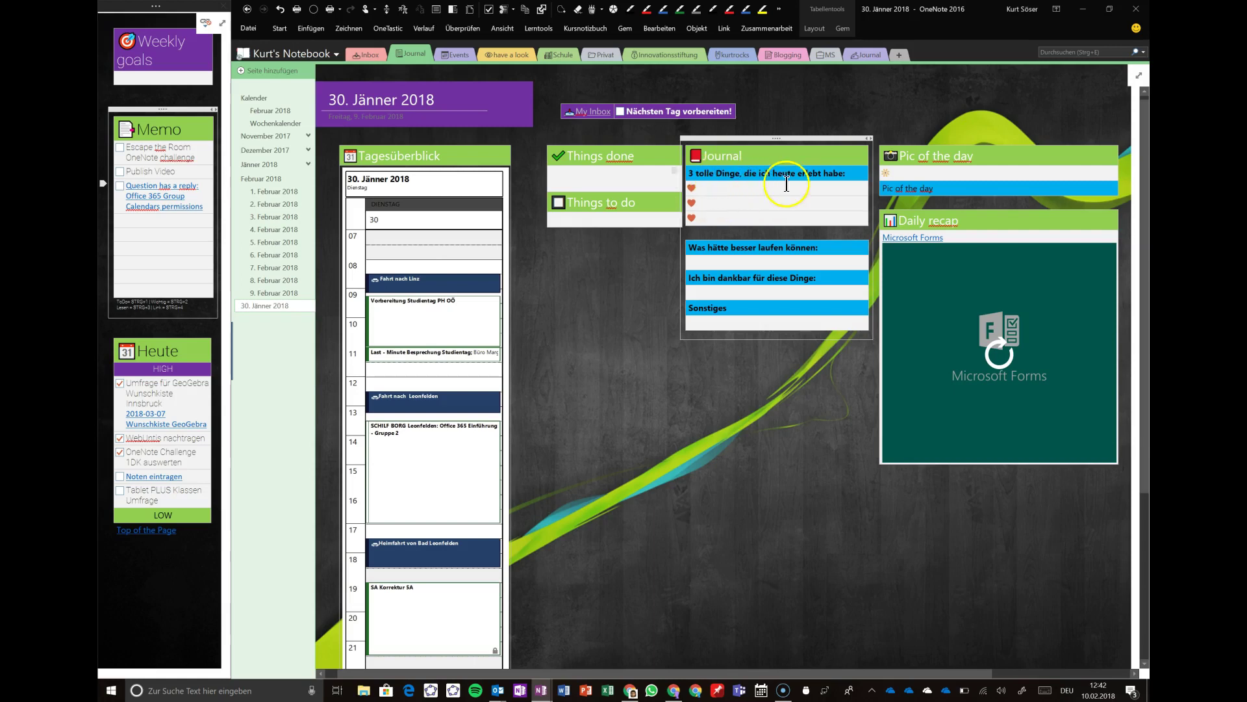
{"action": "left_click", "coordinate": [765, 200]}
{"action": "left_click", "coordinate": [741, 194]}
- Display the summary of all tagged notes, grouped by tag name, and close it again
{"action": "left_click", "coordinate": [280, 29]}
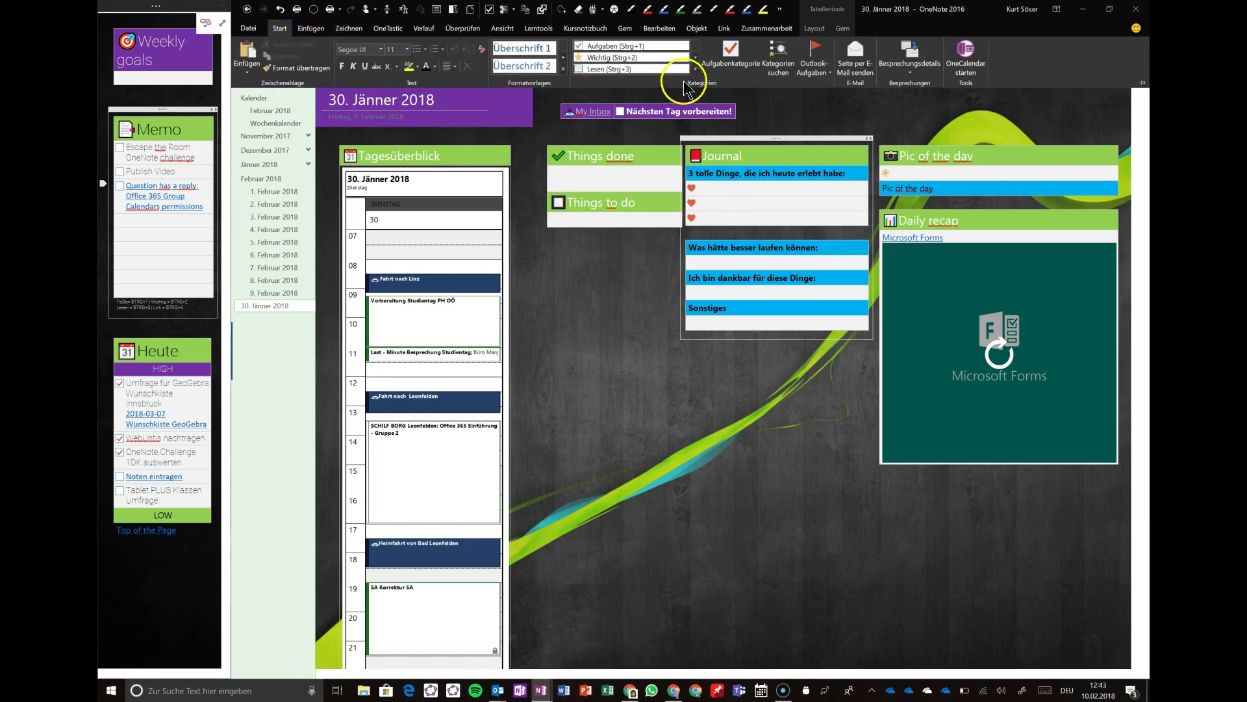
{"action": "left_click", "coordinate": [723, 188]}
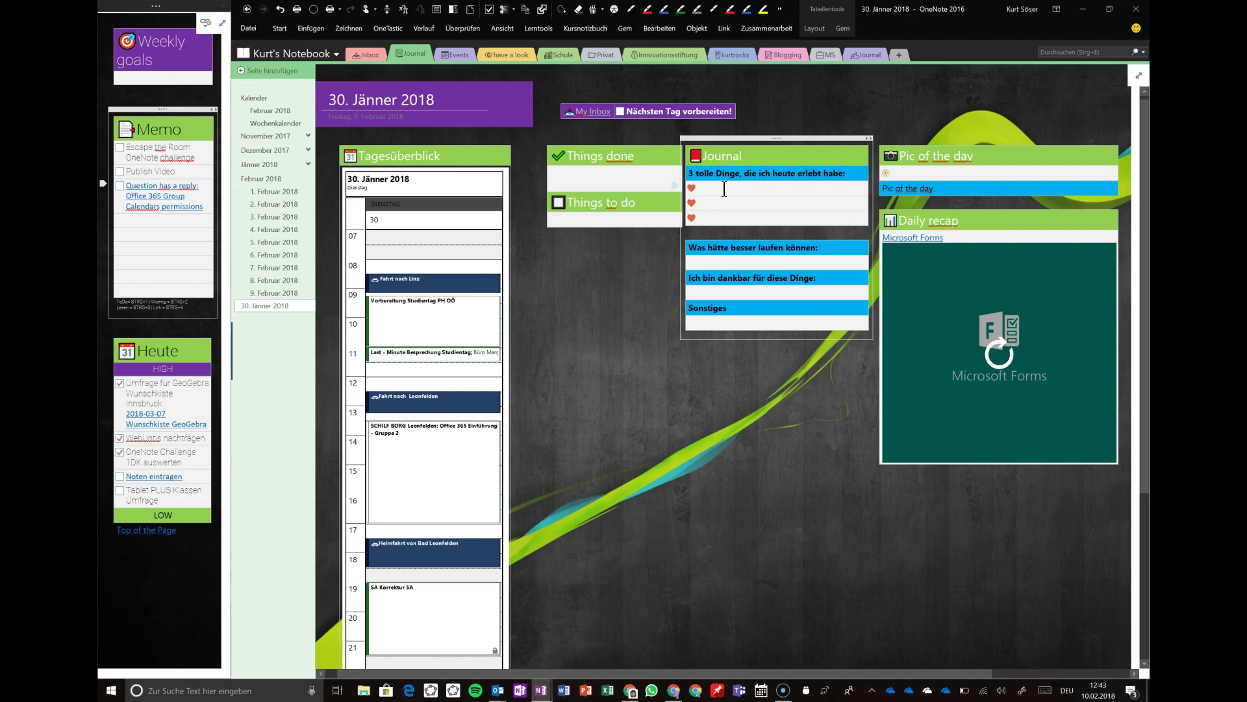
{"action": "left_click", "coordinate": [280, 29]}
{"action": "left_click", "coordinate": [784, 75]}
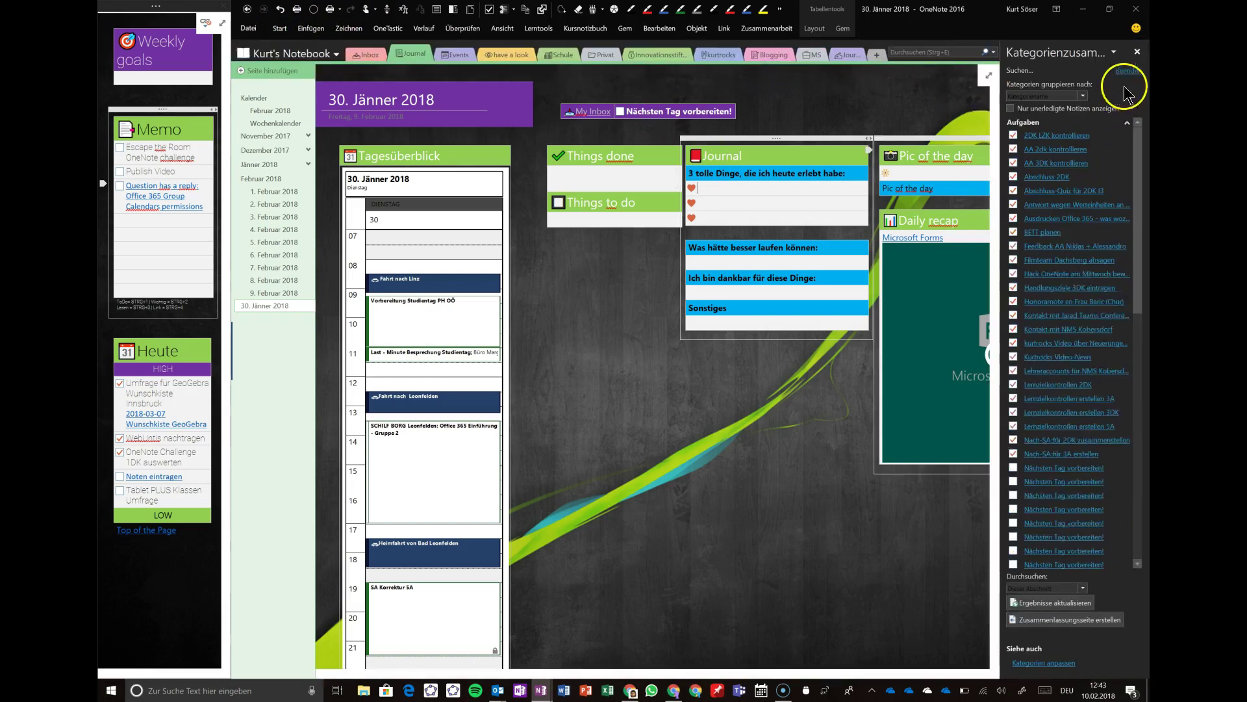
{"action": "left_click", "coordinate": [1136, 51]}
- Examine the Journal block's prompts from "3 tolle Dinge" through "Sonstiges" and the Pic of the day block
{"action": "left_click", "coordinate": [753, 184]}
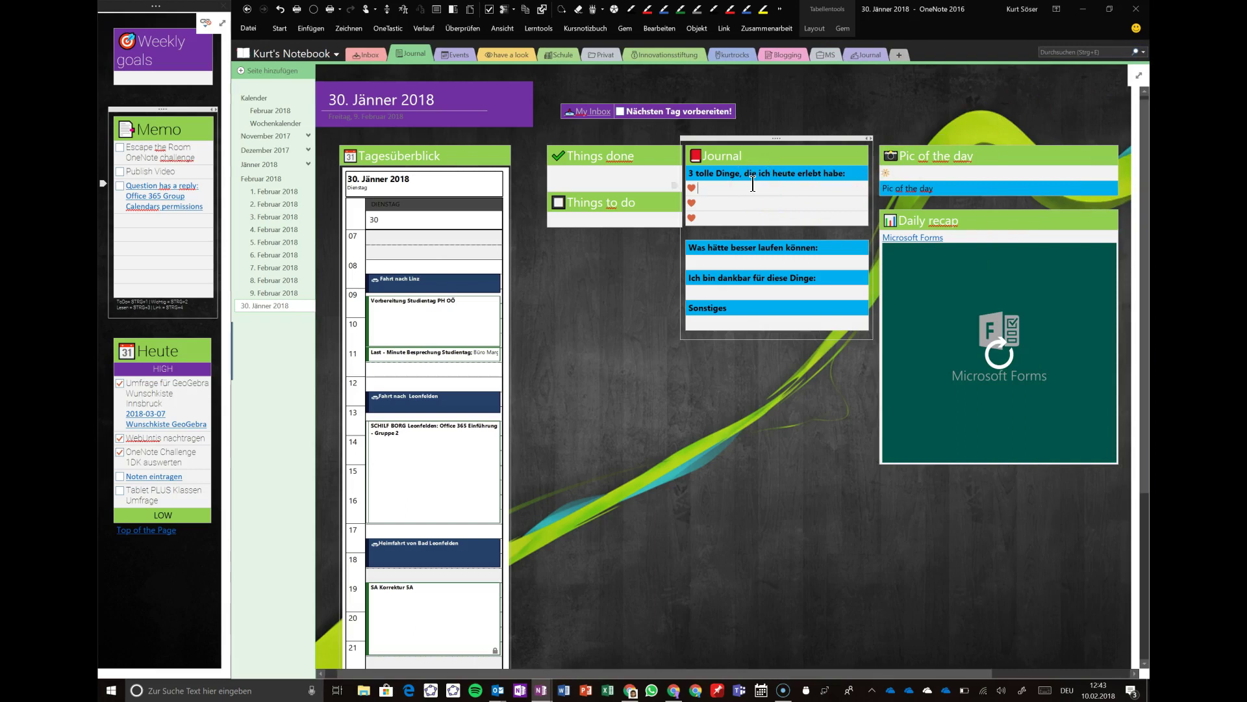
{"action": "left_click", "coordinate": [749, 257]}
{"action": "left_click", "coordinate": [698, 294]}
{"action": "left_click", "coordinate": [705, 322]}
{"action": "scroll", "coordinate": [702, 314], "scroll_direction": "down", "scroll_amount": 2}
{"action": "scroll", "coordinate": [704, 312], "scroll_direction": "up", "scroll_amount": 2}
{"action": "left_click", "coordinate": [725, 309]}
{"action": "left_click", "coordinate": [907, 173]}
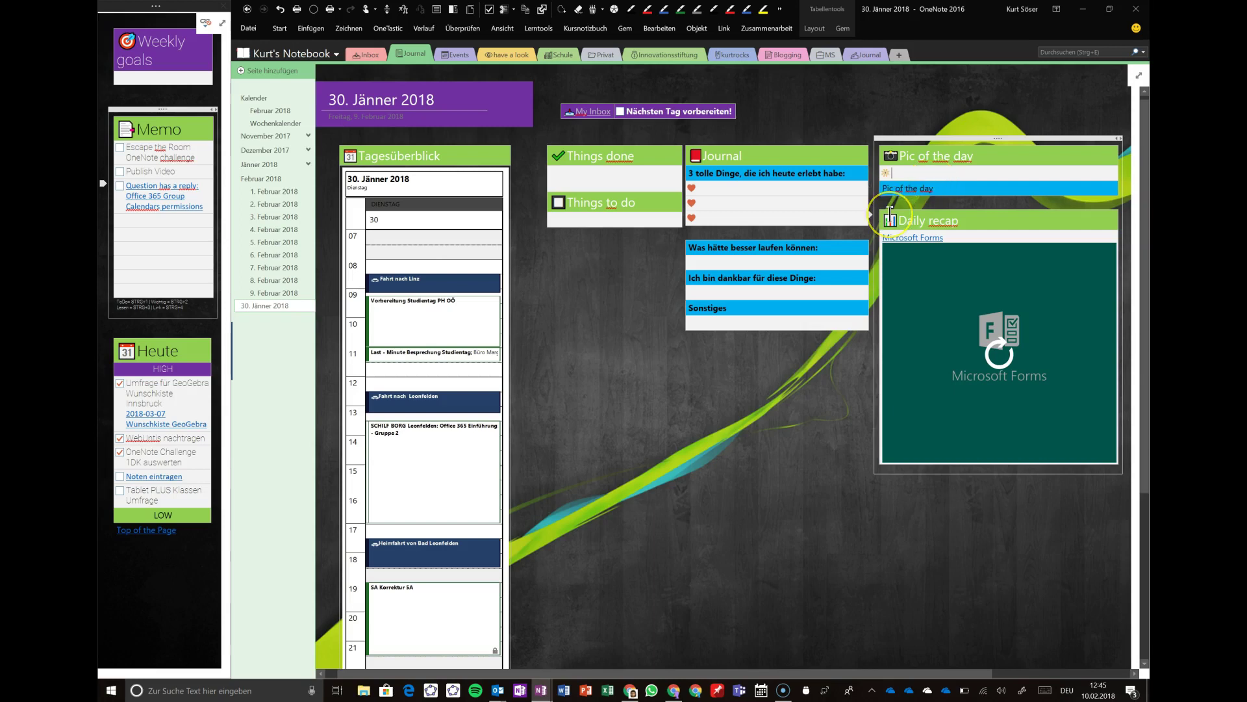
{"action": "left_click", "coordinate": [914, 173]}
- Load the embedded Microsoft Forms questionnaire in the Daily recap block
{"action": "left_click", "coordinate": [925, 241]}
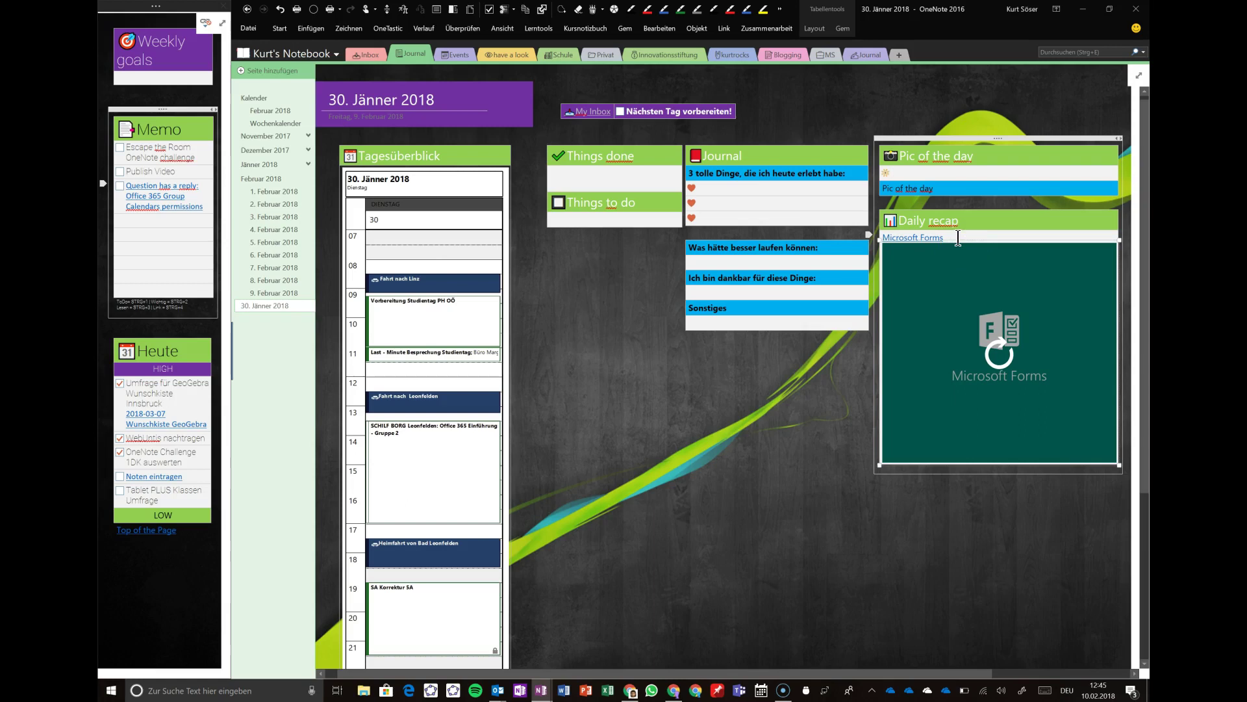
{"action": "left_click", "coordinate": [959, 238]}
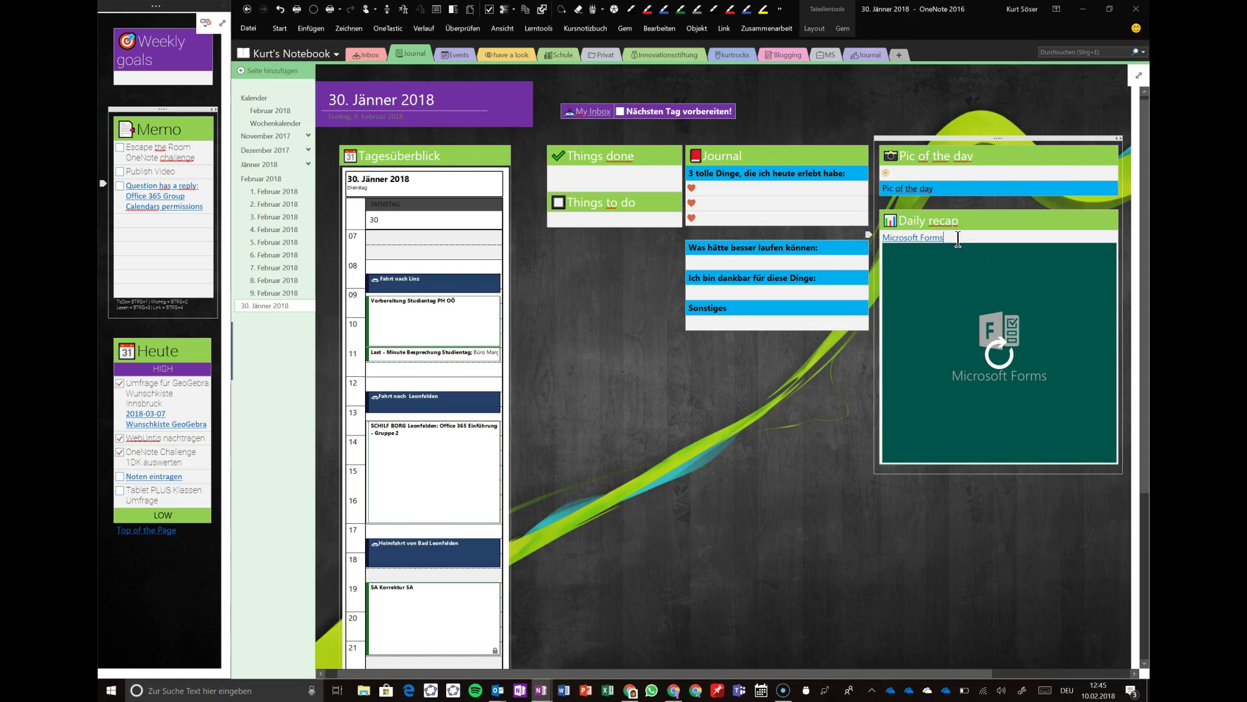
{"action": "left_click", "coordinate": [980, 337]}
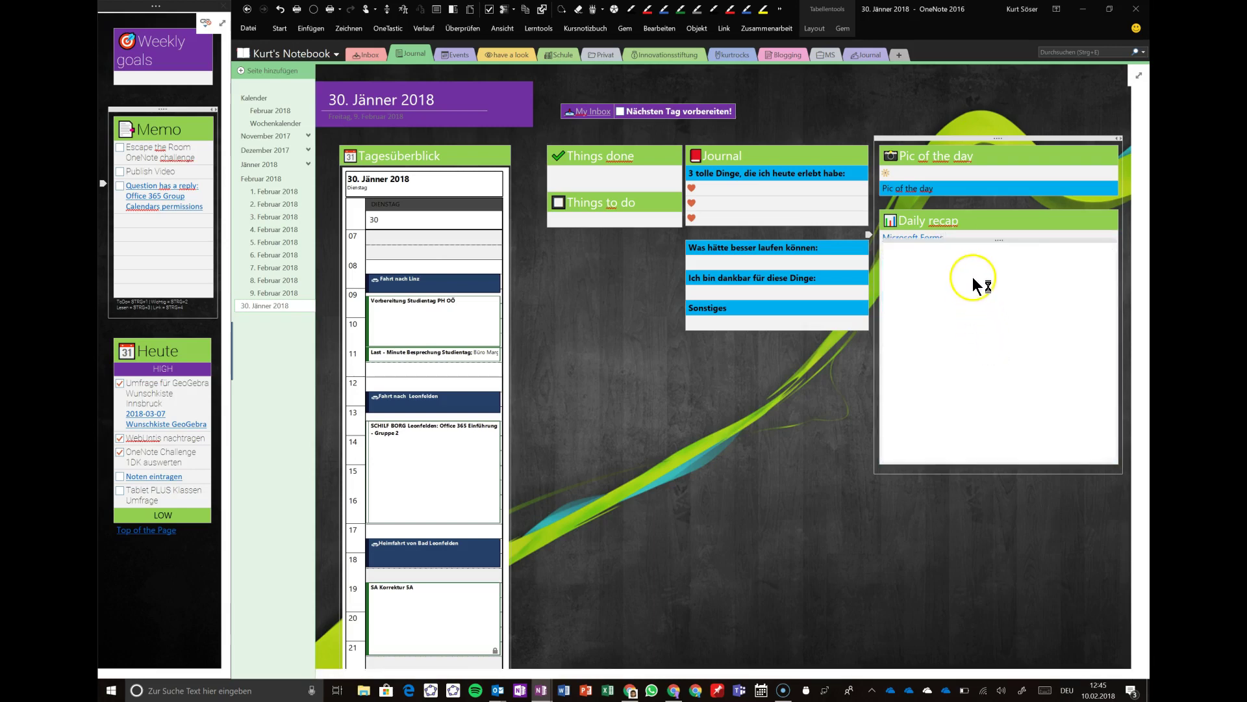
{"action": "left_click", "coordinate": [959, 236]}
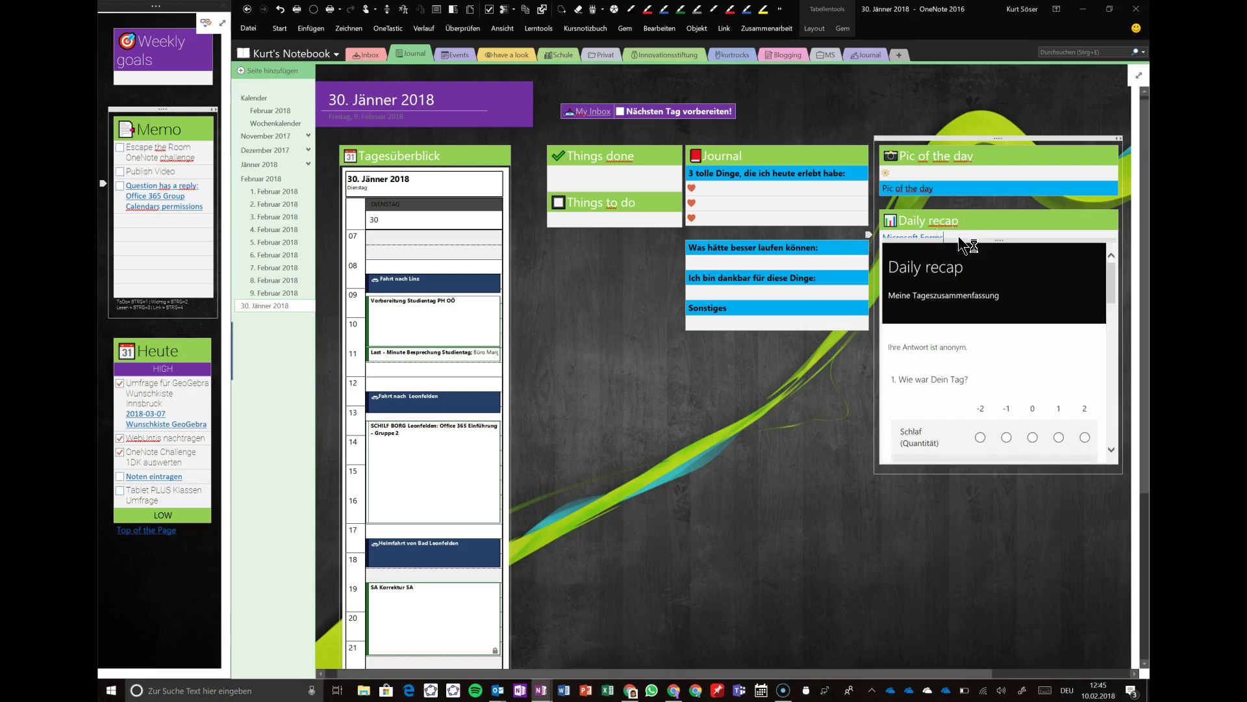
- Examine the Daily recap form's rating rows under "Wie war Dein Tag?" and return to its beginning
{"action": "scroll", "coordinate": [1112, 277], "scroll_direction": "down", "scroll_amount": 5}
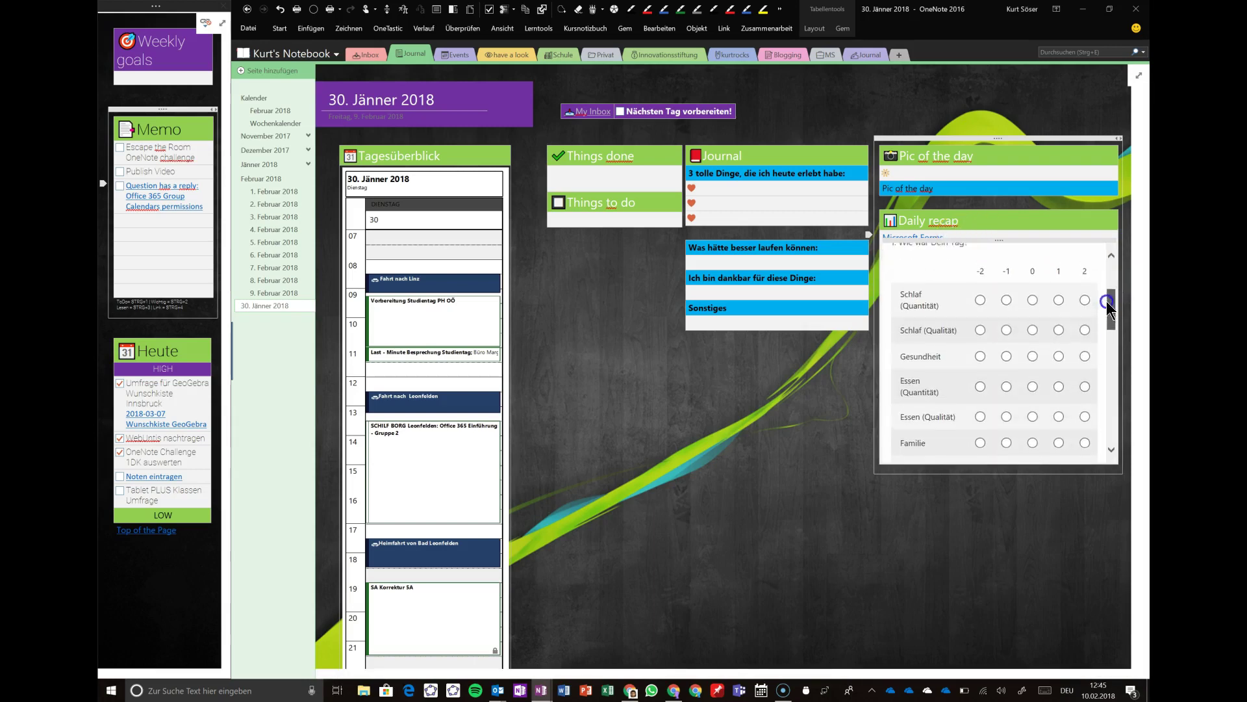
{"action": "scroll", "coordinate": [1111, 276], "scroll_direction": "up", "scroll_amount": 5}
{"action": "mouse_move", "coordinate": [1114, 275]}
{"action": "left_mouse_down"}
{"action": "mouse_move", "coordinate": [1110, 337]}
{"action": "mouse_move", "coordinate": [1106, 276]}
{"action": "mouse_move", "coordinate": [1117, 304]}
{"action": "mouse_move", "coordinate": [1116, 275]}
{"action": "left_mouse_up"}
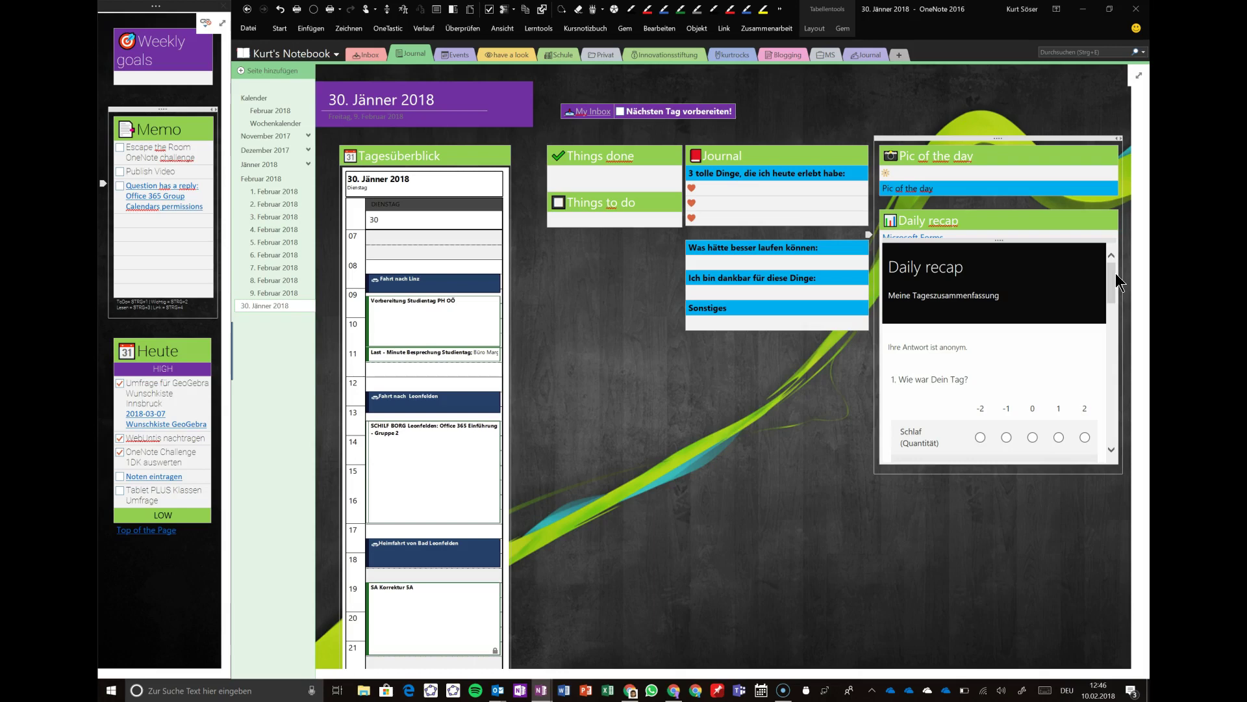
{"action": "mouse_move", "coordinate": [1110, 280]}
{"action": "left_mouse_down"}
{"action": "mouse_move", "coordinate": [1114, 298]}
{"action": "mouse_move", "coordinate": [1114, 270]}
{"action": "left_mouse_up"}
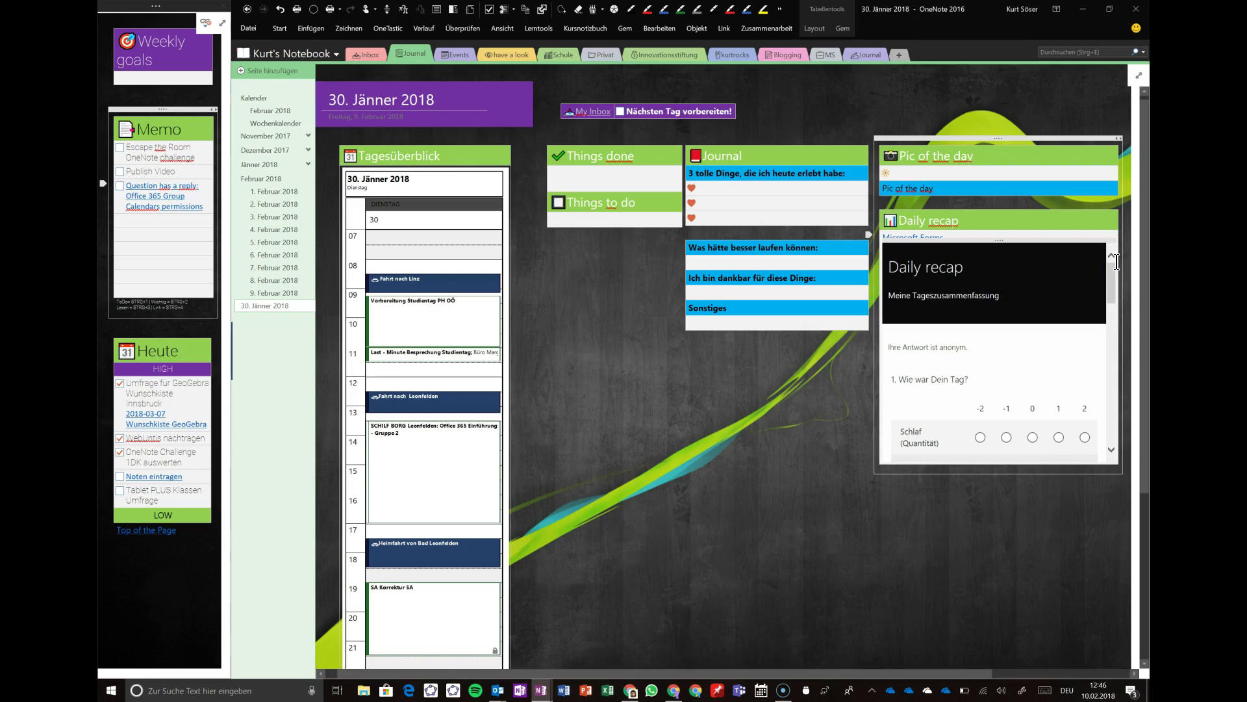
{"action": "left_click", "coordinate": [1106, 277]}
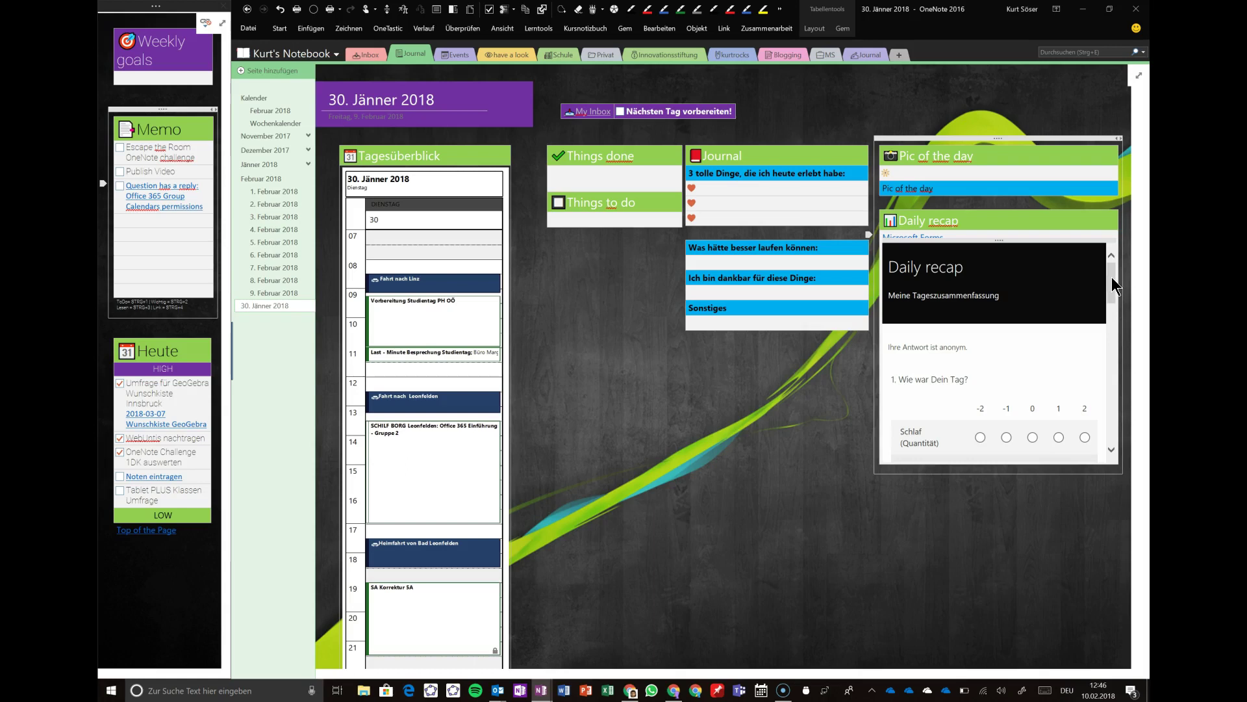
{"action": "scroll", "coordinate": [1110, 283], "scroll_direction": "down", "scroll_amount": 2}
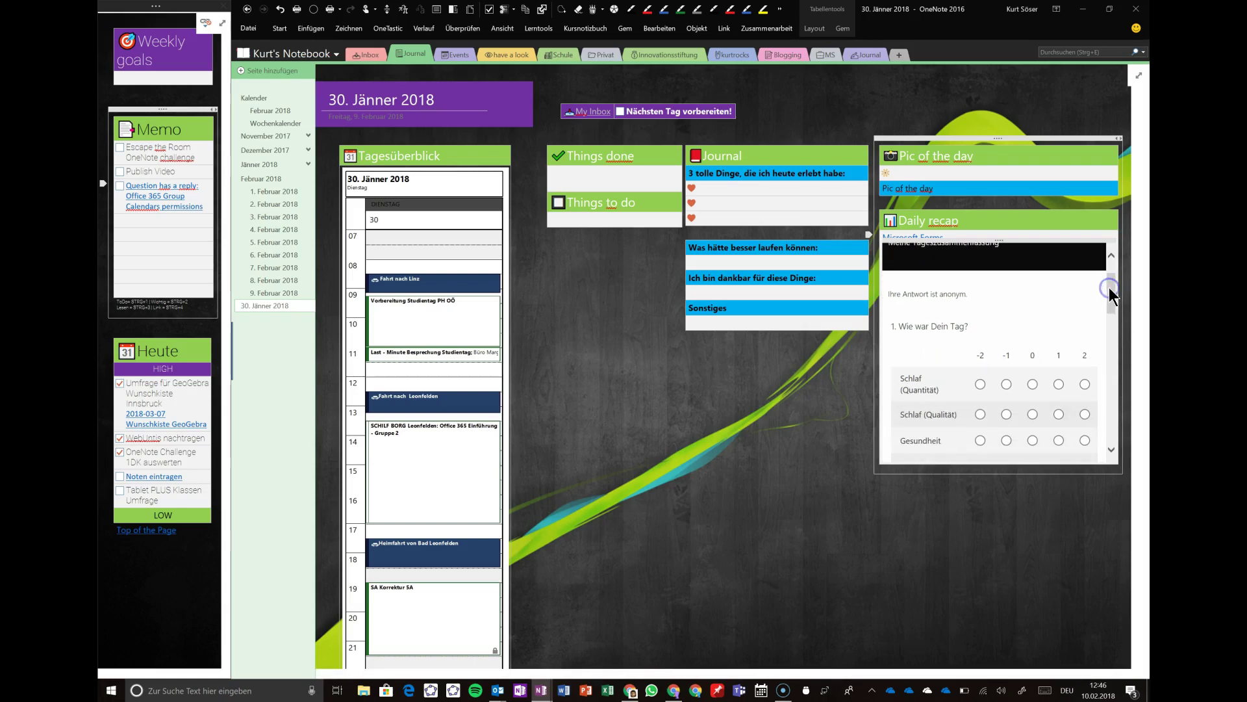
{"action": "scroll", "coordinate": [1110, 286], "scroll_direction": "up", "scroll_amount": 2}
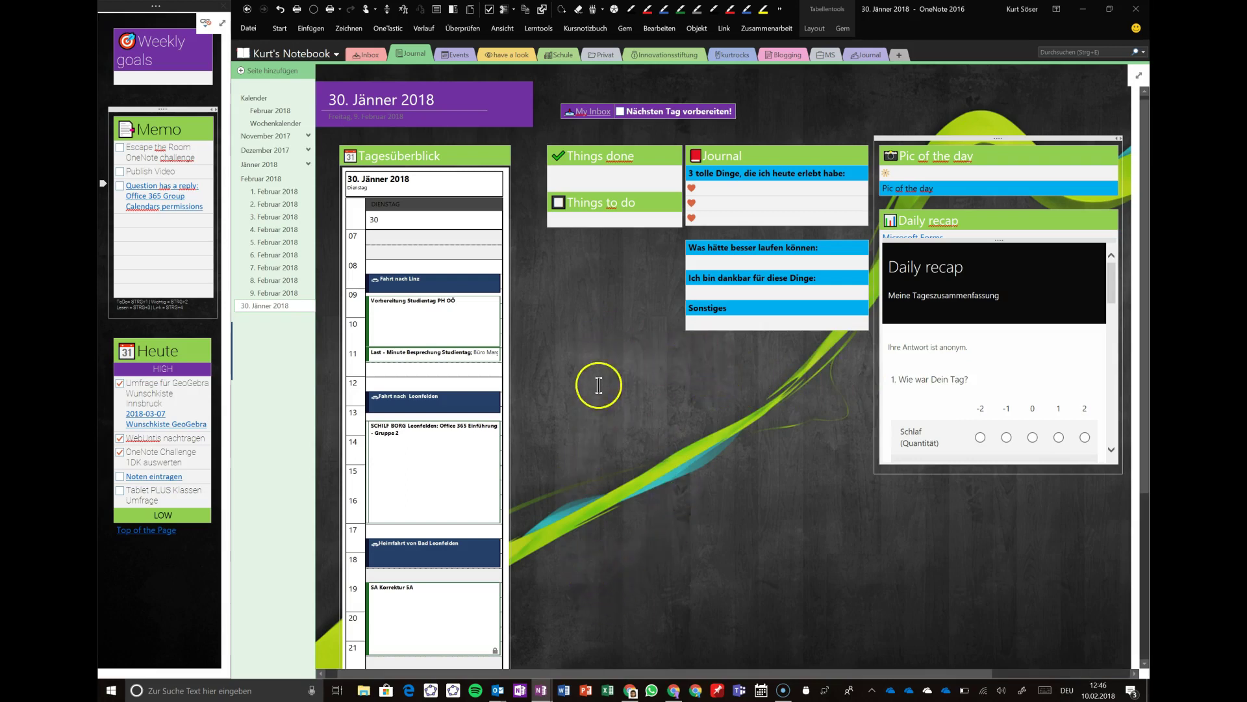
- Open the My Inbox page in the Inbox section and examine its weekly goals, Memo, weekday and Heute blocks
{"action": "left_click", "coordinate": [369, 55]}
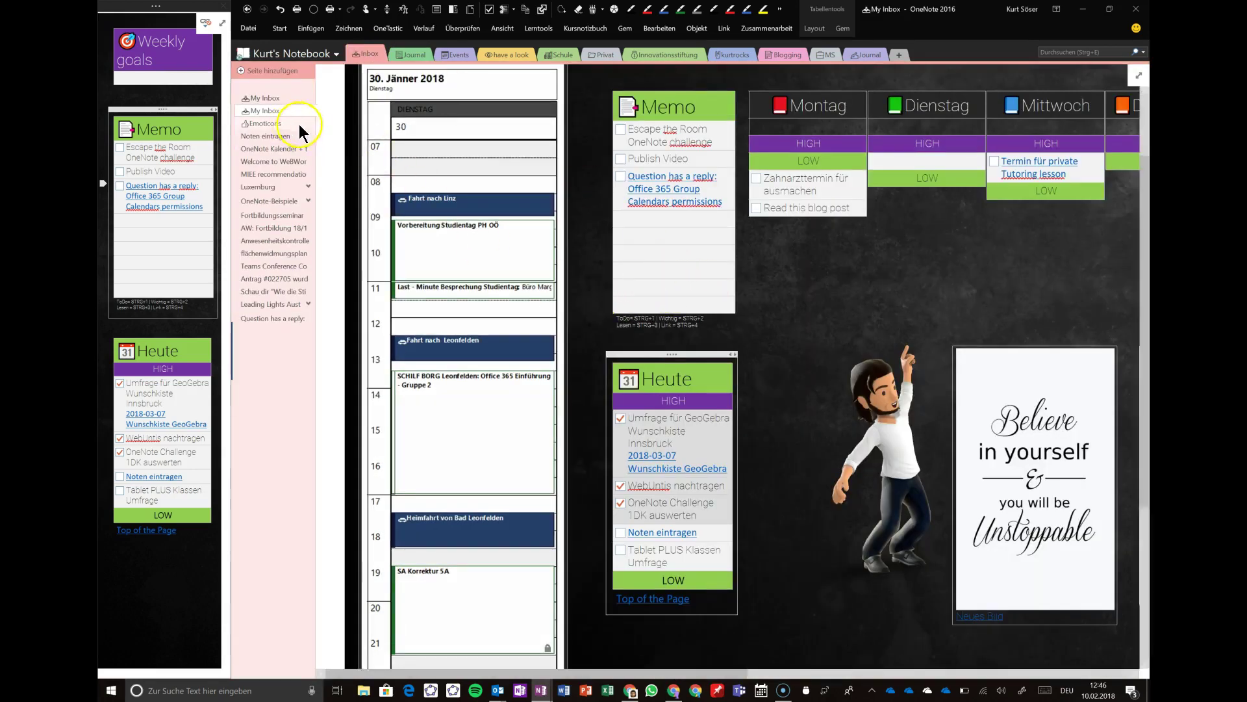
{"action": "scroll", "coordinate": [659, 276], "scroll_direction": "up", "scroll_amount": 2}
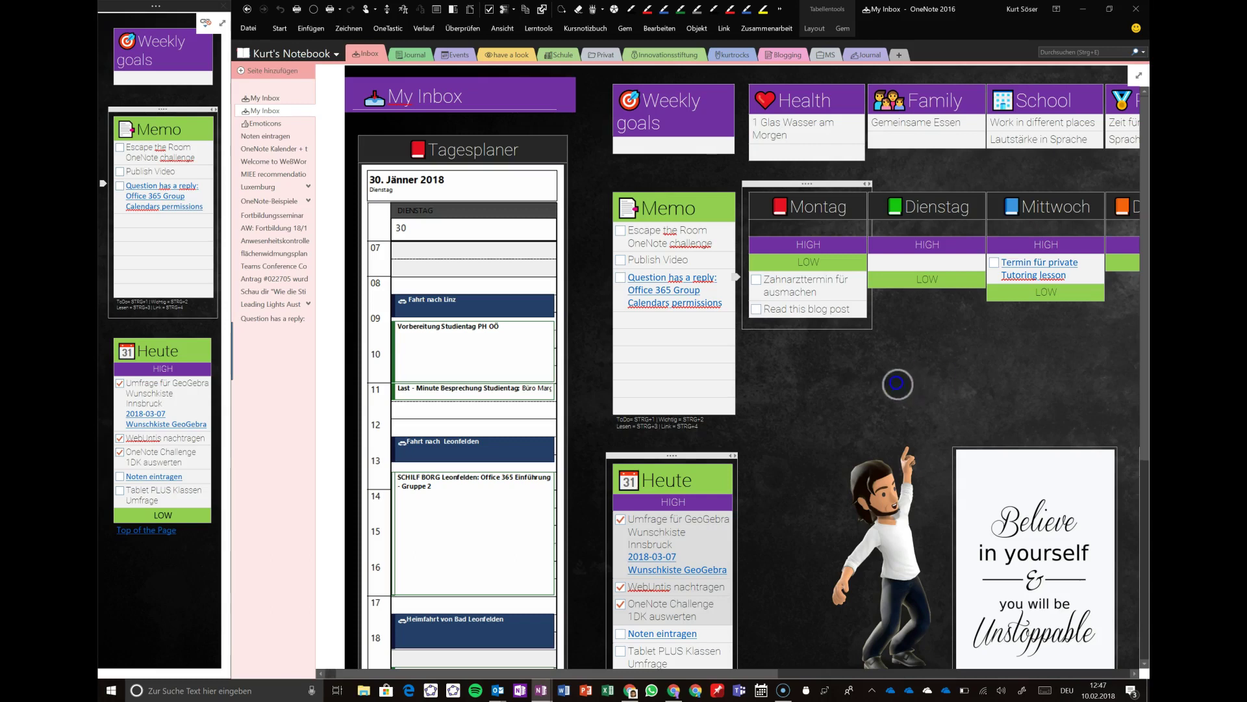
{"action": "left_click", "coordinate": [822, 375]}
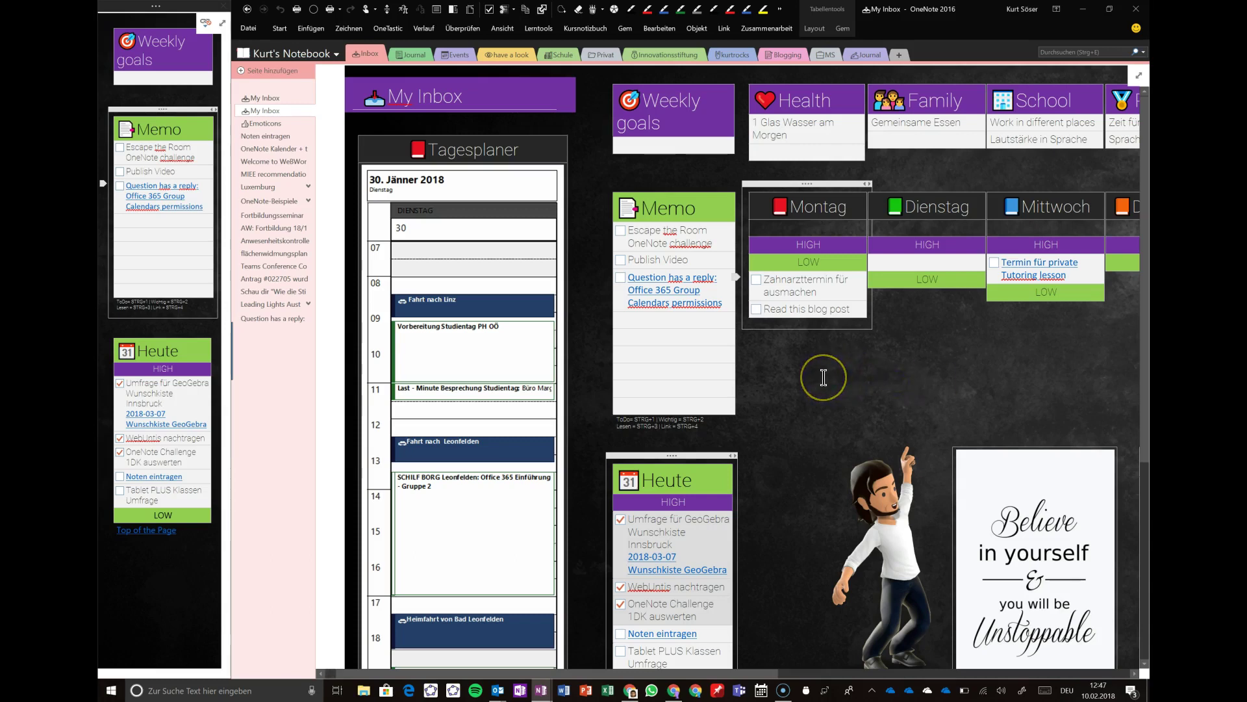
{"action": "left_click", "coordinate": [852, 365]}
{"action": "left_click", "coordinate": [794, 324]}
{"action": "left_click", "coordinate": [813, 380]}
{"action": "left_click", "coordinate": [857, 358]}
{"action": "left_click", "coordinate": [773, 336]}
{"action": "left_click", "coordinate": [812, 406]}
{"action": "scroll", "coordinate": [855, 372], "scroll_direction": "up", "scroll_amount": 2}
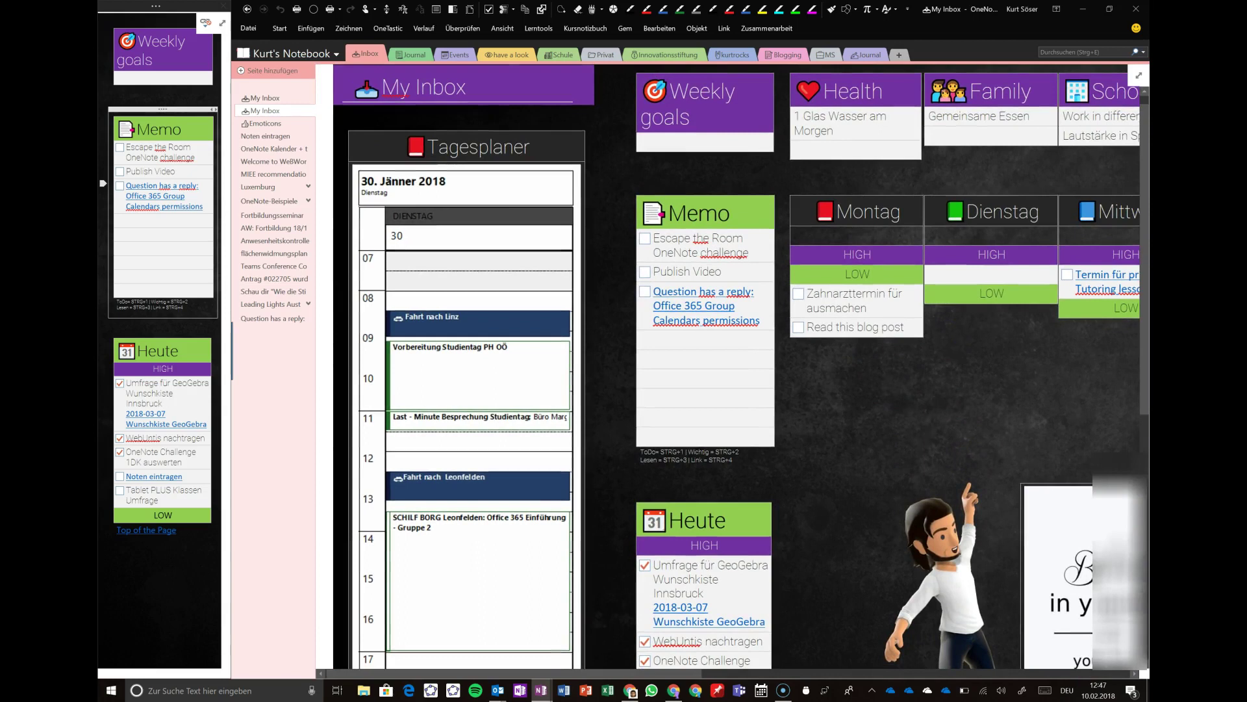
{"action": "left_click", "coordinate": [941, 333]}
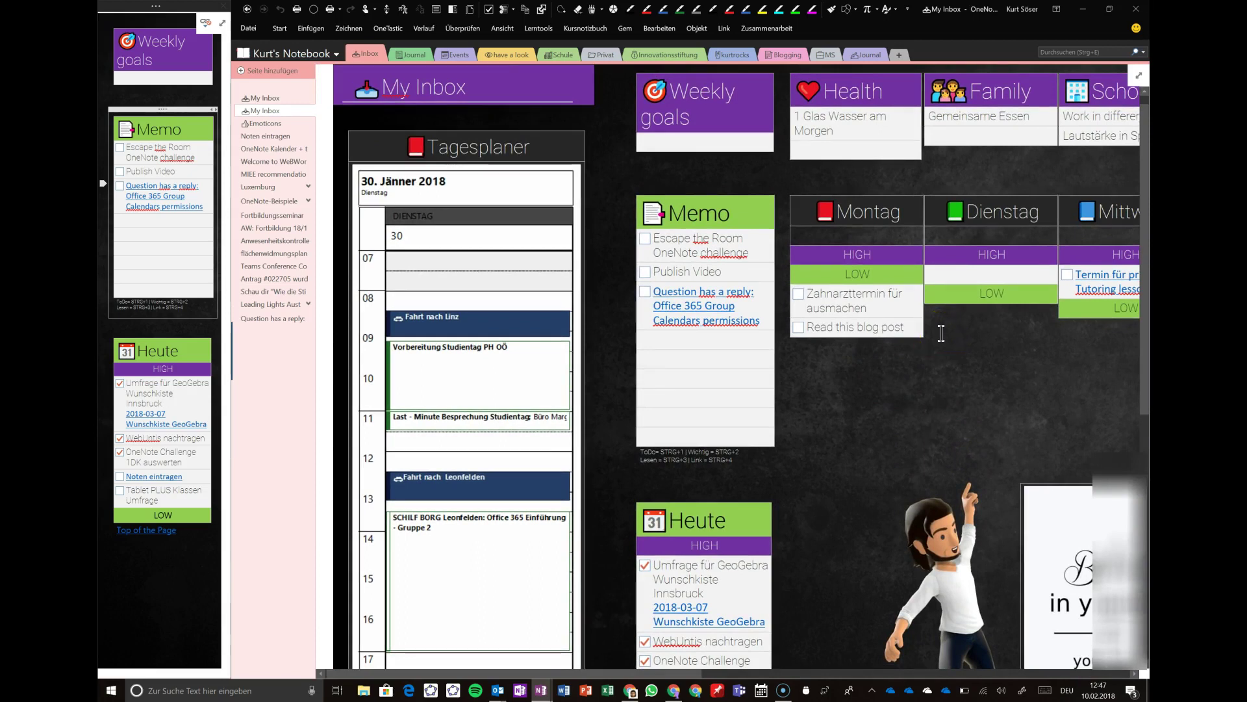